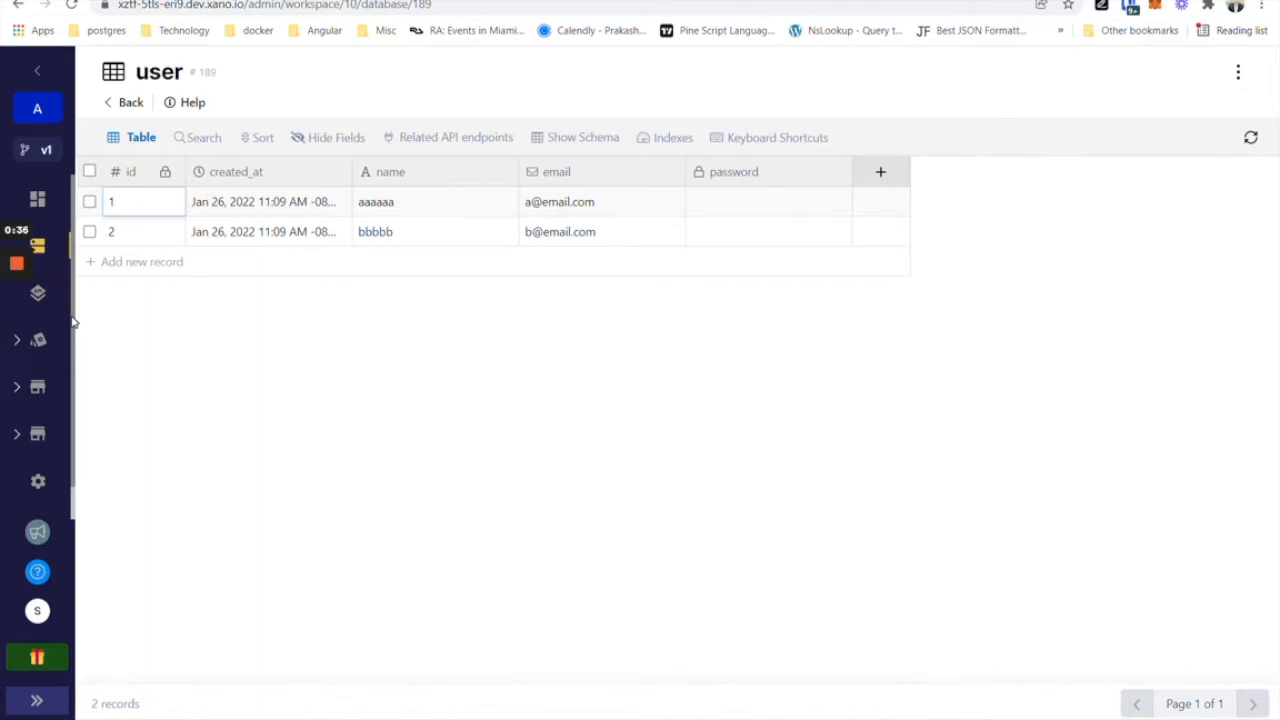
Create a blank public GET endpoint named create_token in the Default API group.
click(38, 293)
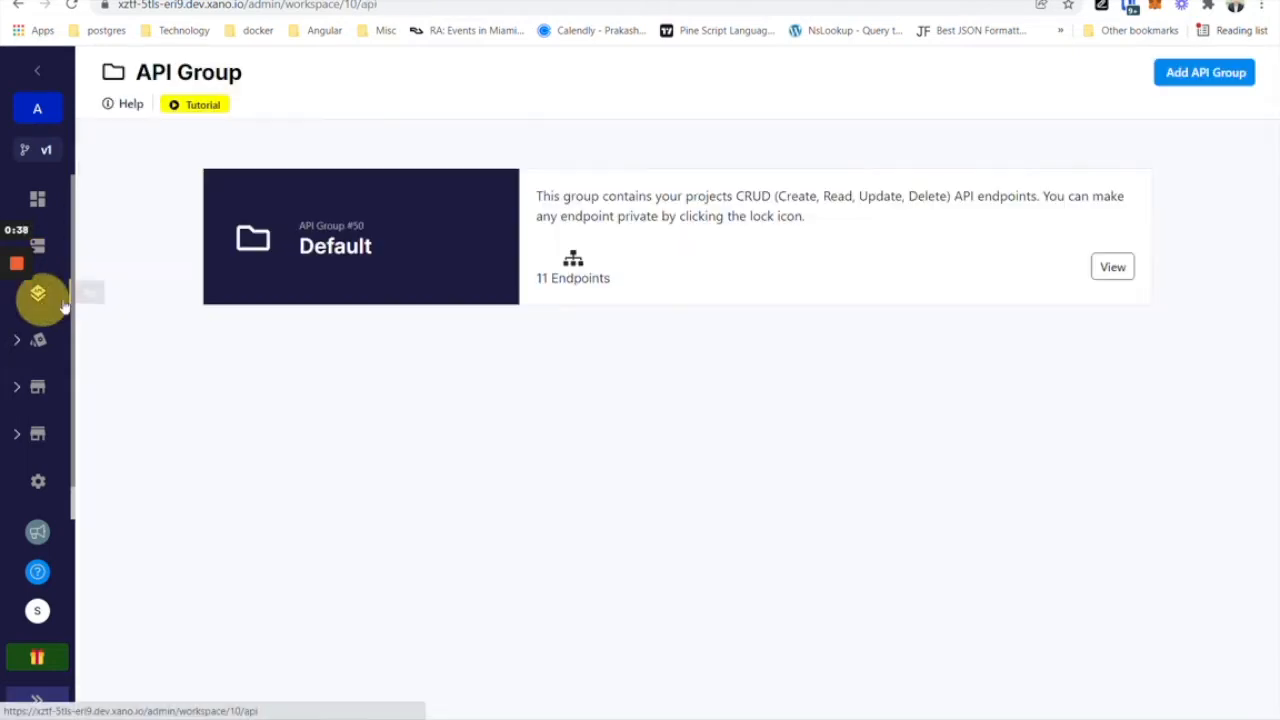
click(497, 243)
click(1160, 78)
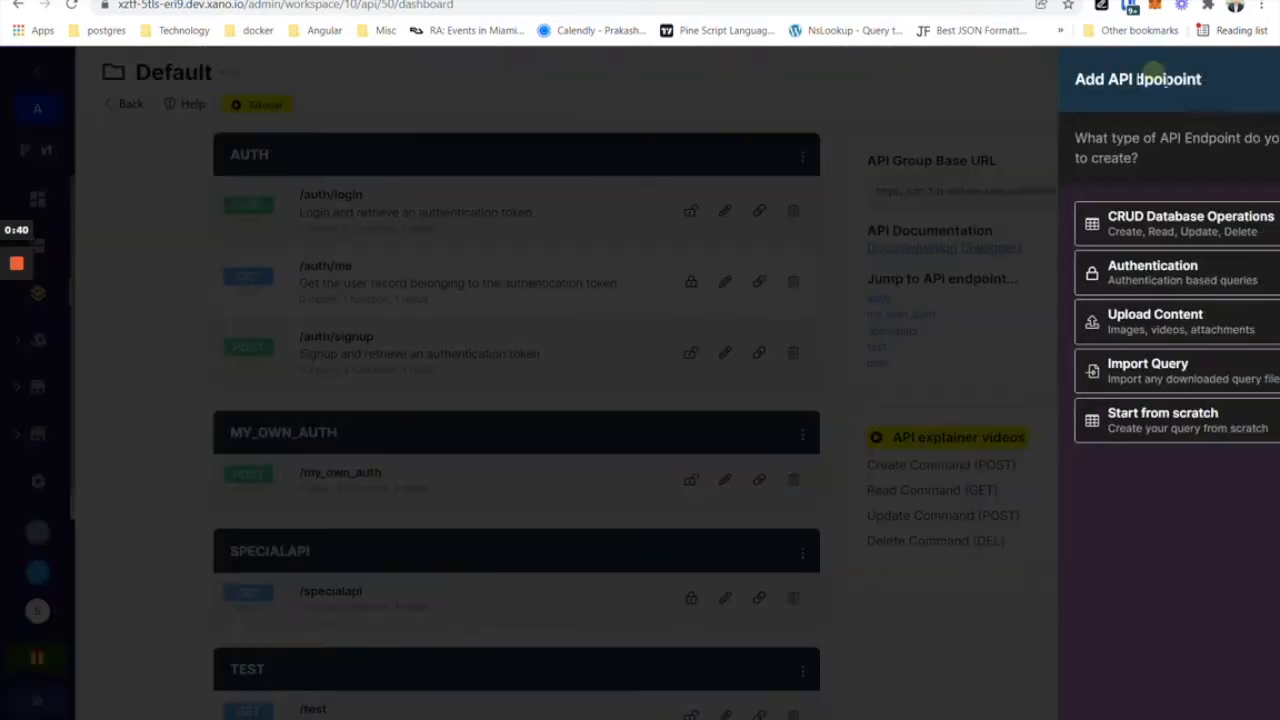
click(1097, 425)
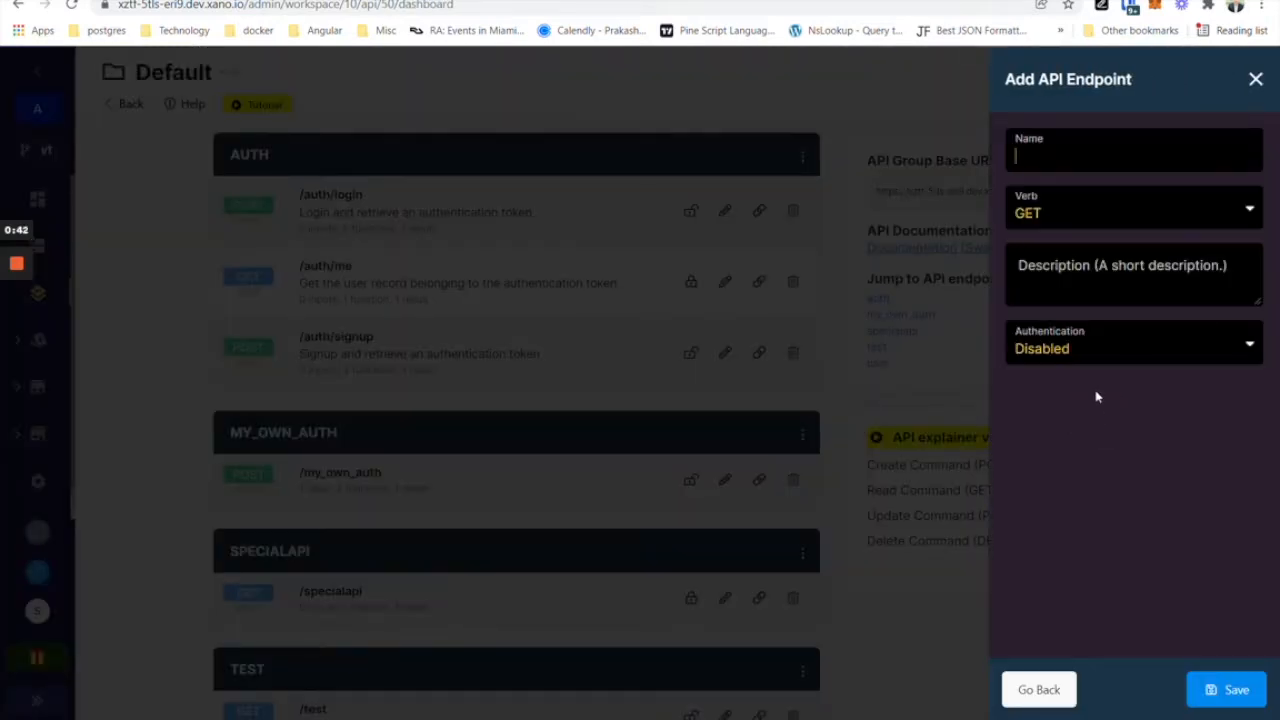
text(create_token)
key(Return)
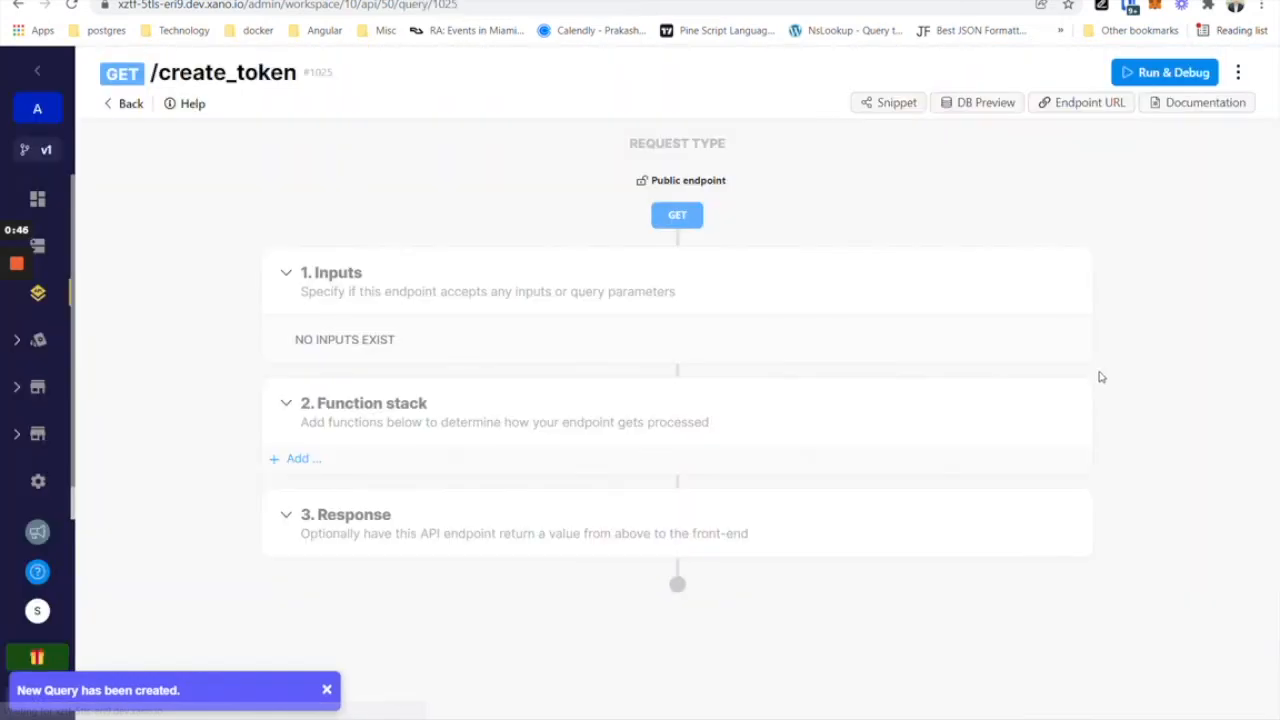
click(1069, 389)
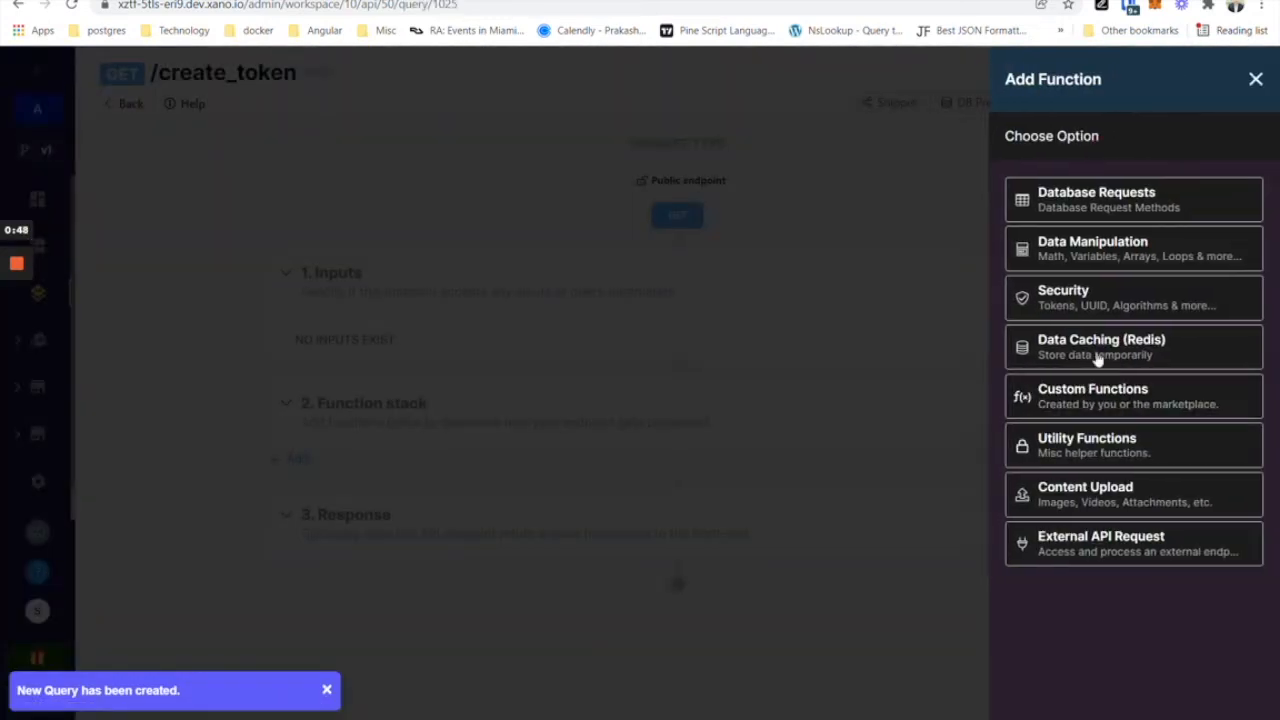
click(1108, 302)
scroll(1110, 308, down, 2)
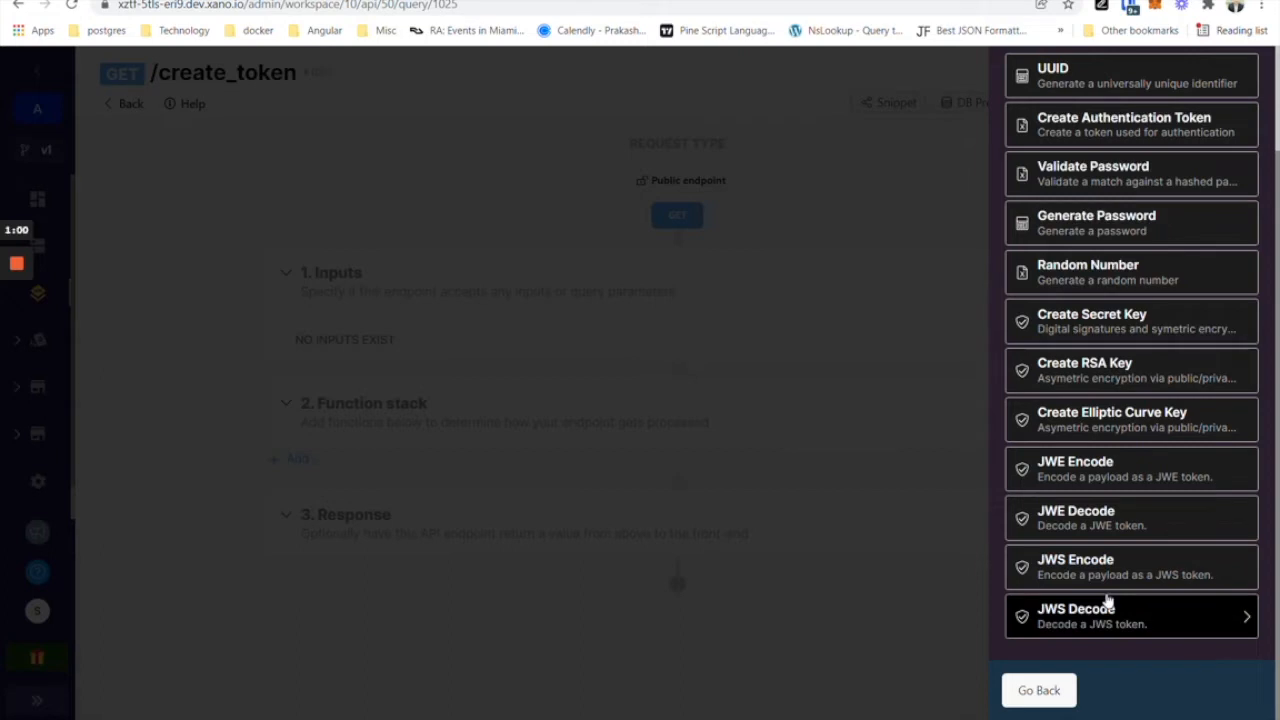
scroll(1100, 463, up, 2)
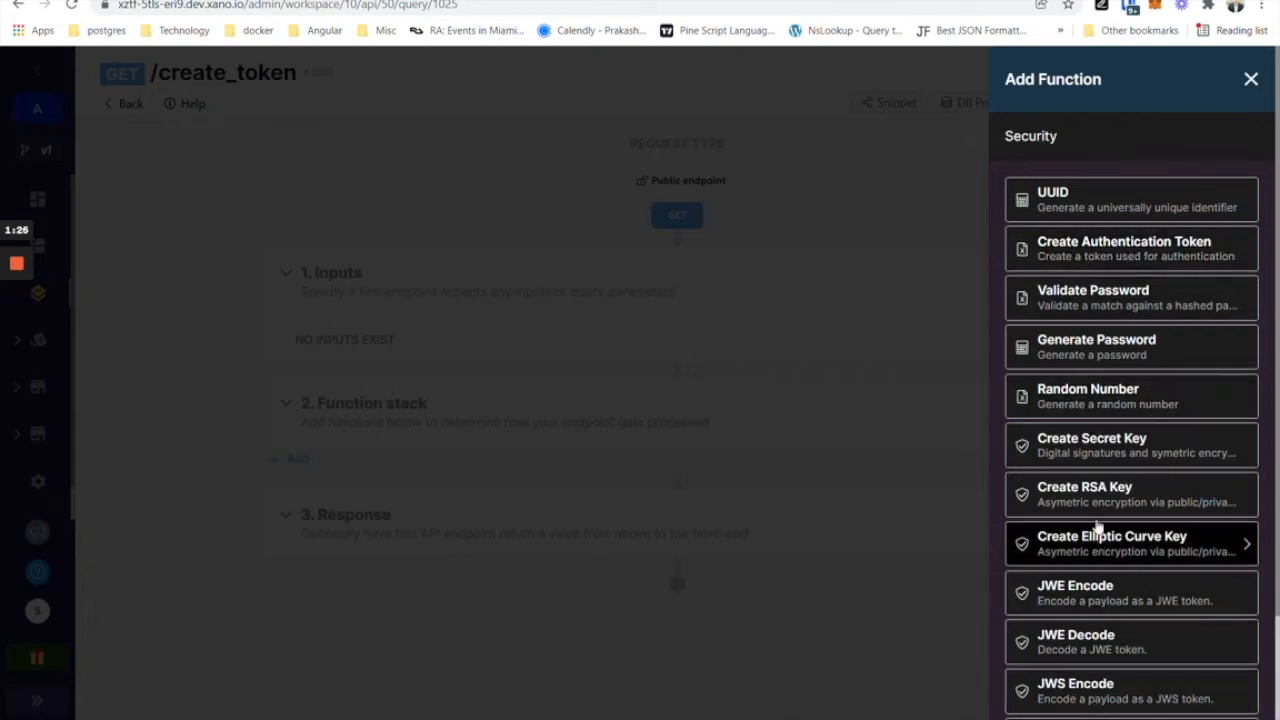
scroll(1080, 650, down, 2)
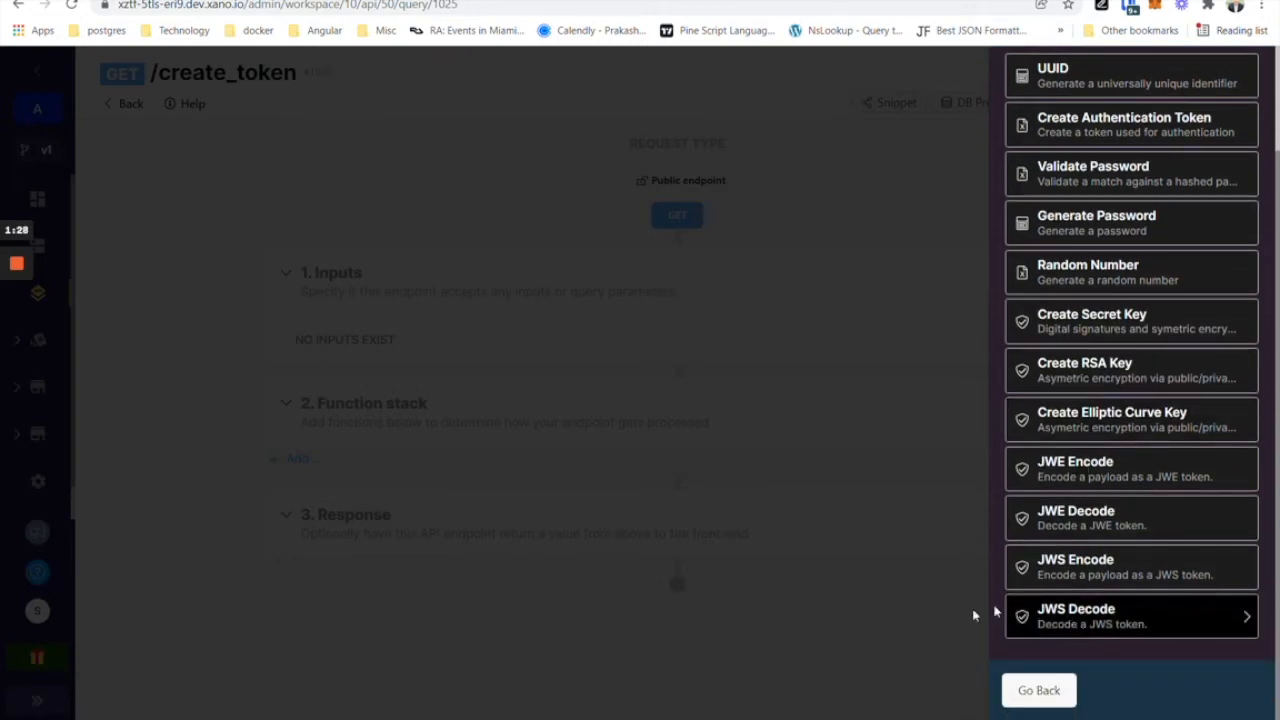
click(876, 622)
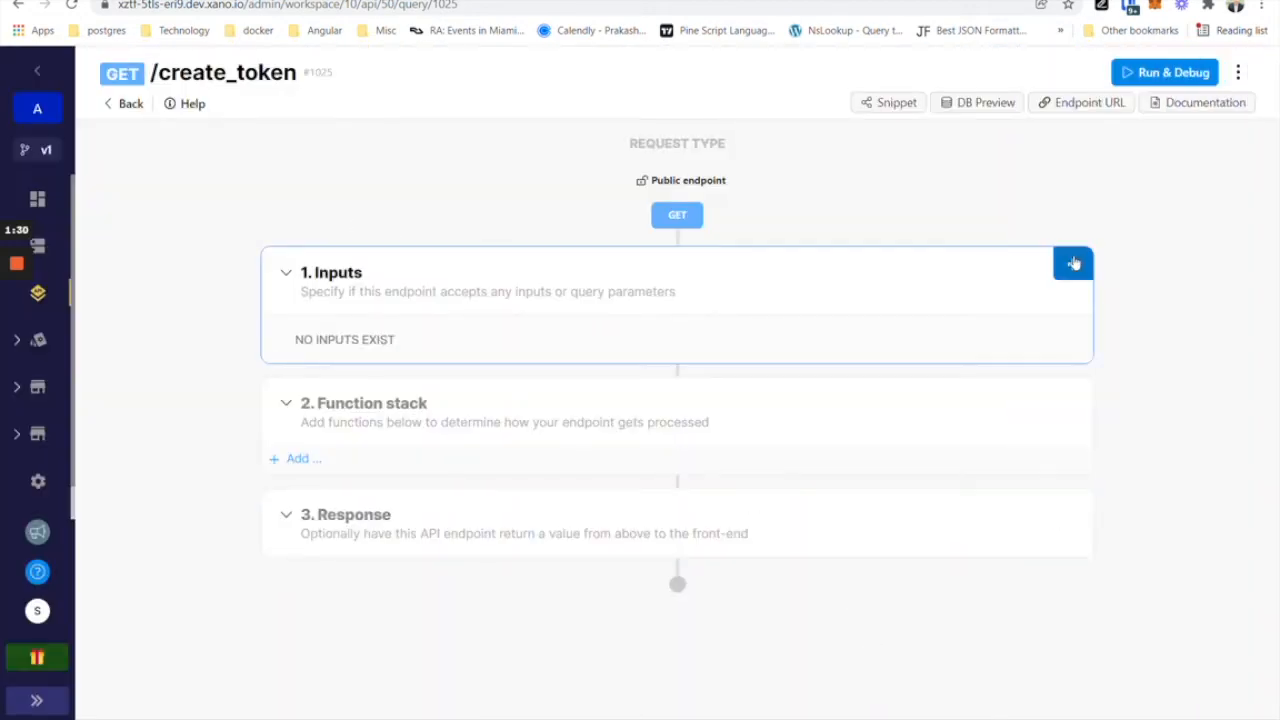
Add a text input named email to the /create_token endpoint and save it.
click(1075, 262)
click(1089, 226)
text(email)
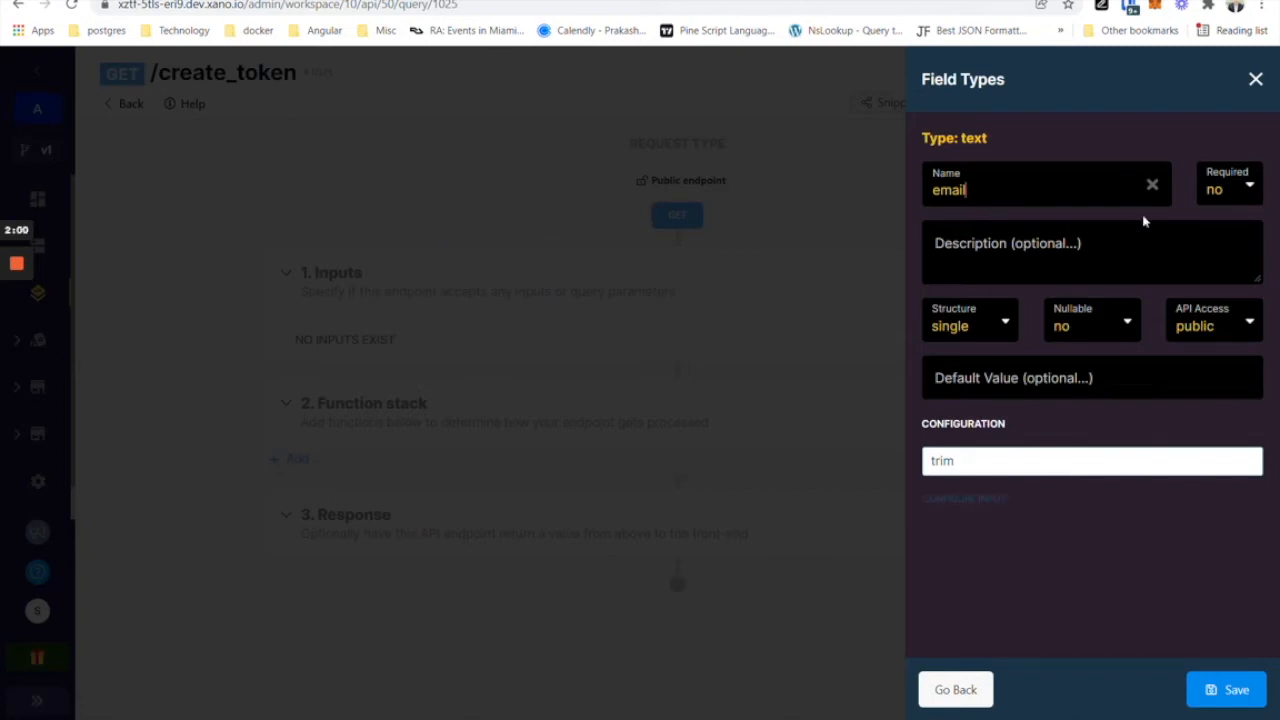
click(1226, 692)
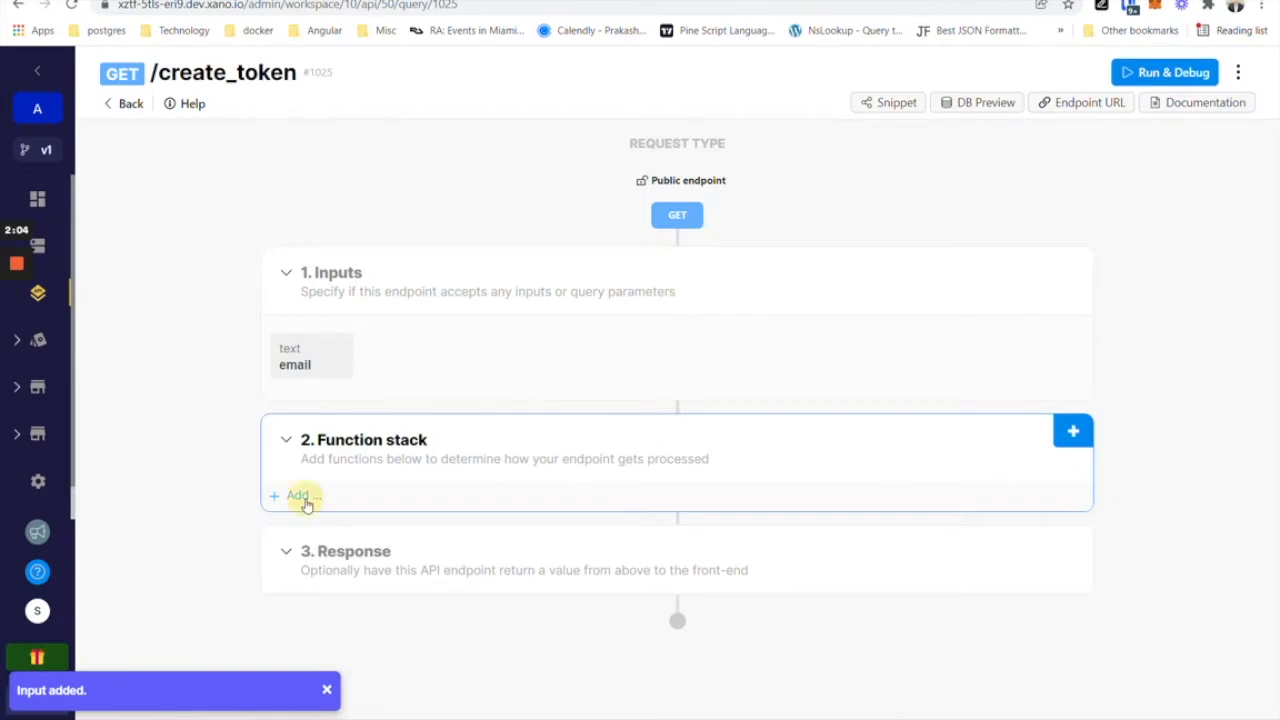
Add a Get Record step on the user table matching field email to the email input.
click(306, 497)
click(1137, 205)
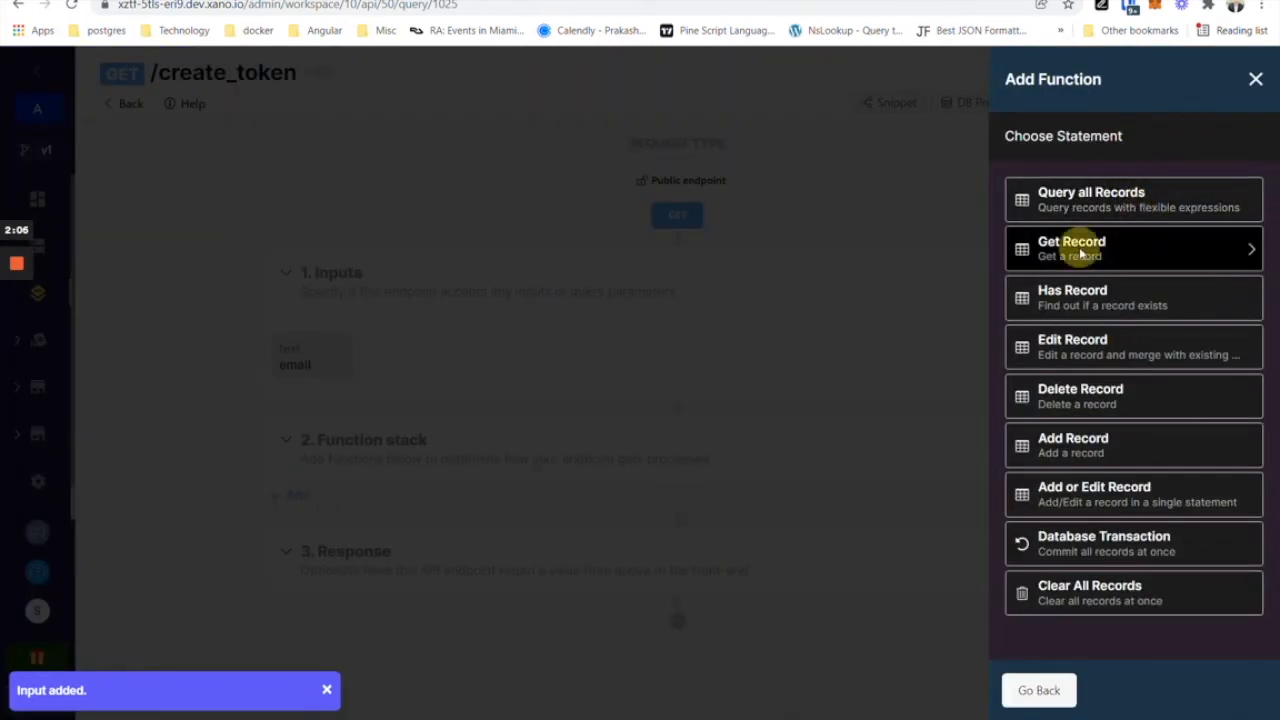
click(1080, 253)
click(1091, 202)
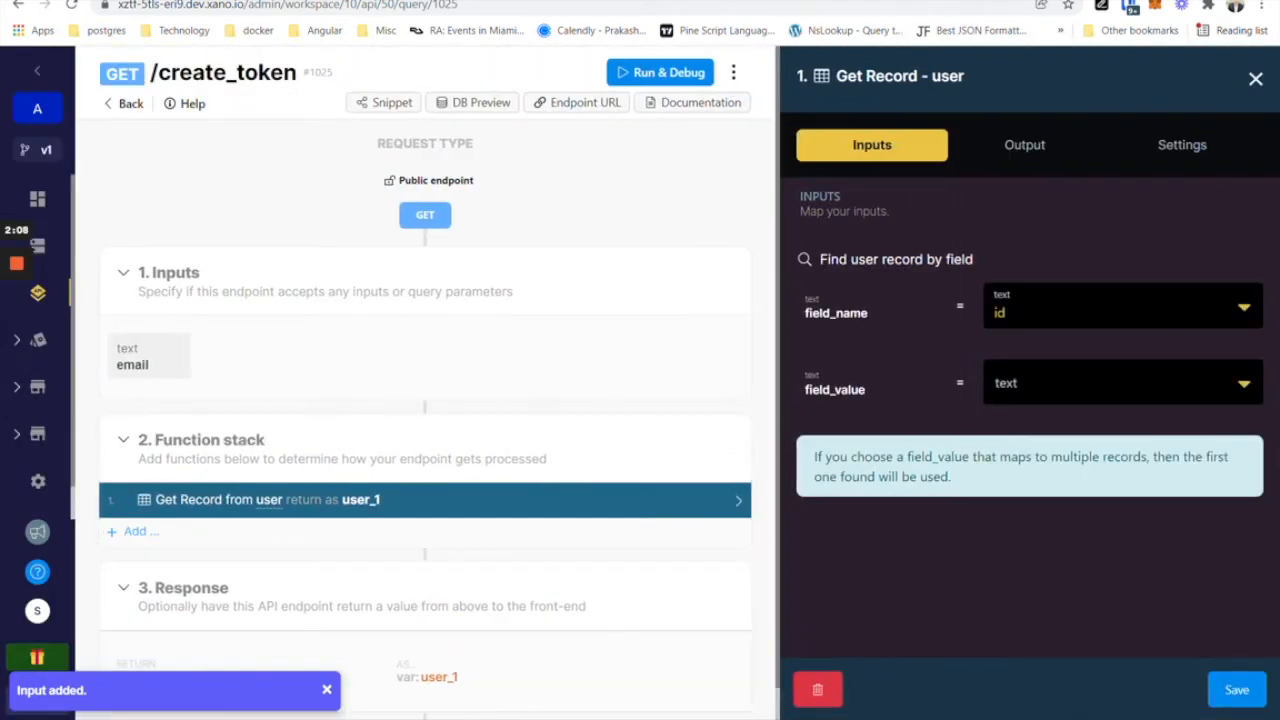
click(1029, 302)
click(1029, 560)
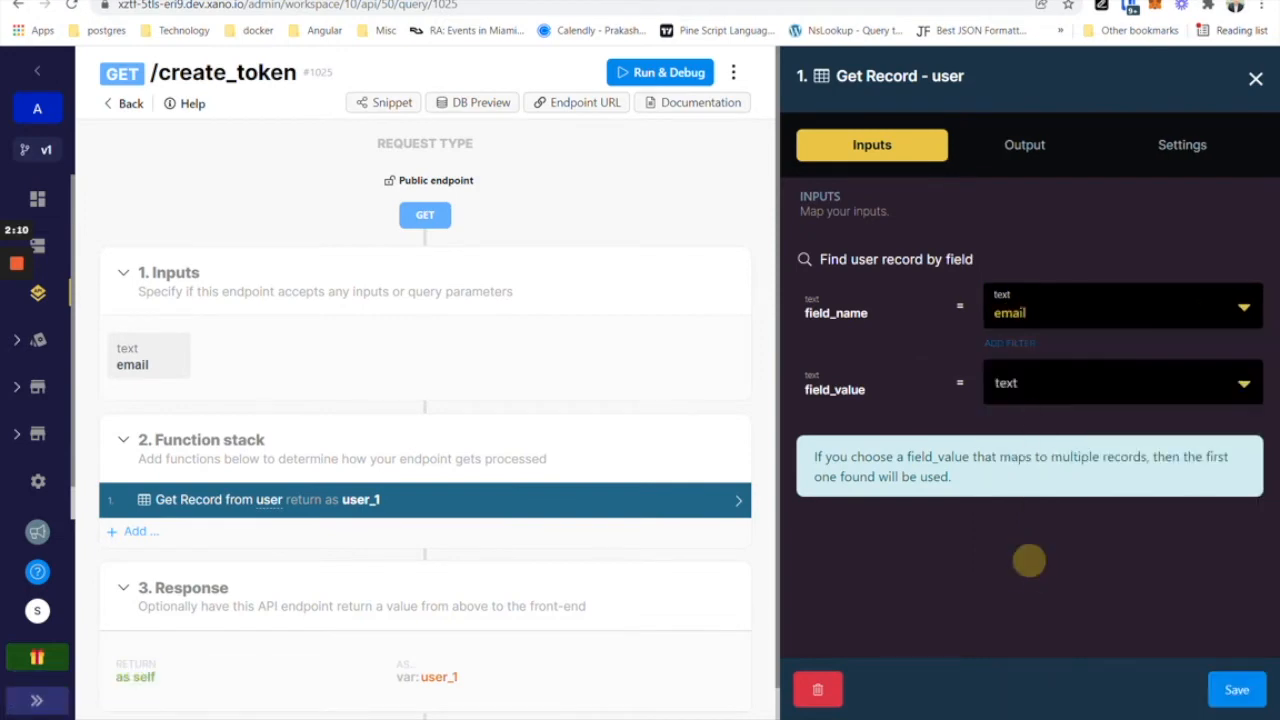
click(1034, 383)
click(1020, 497)
click(1234, 690)
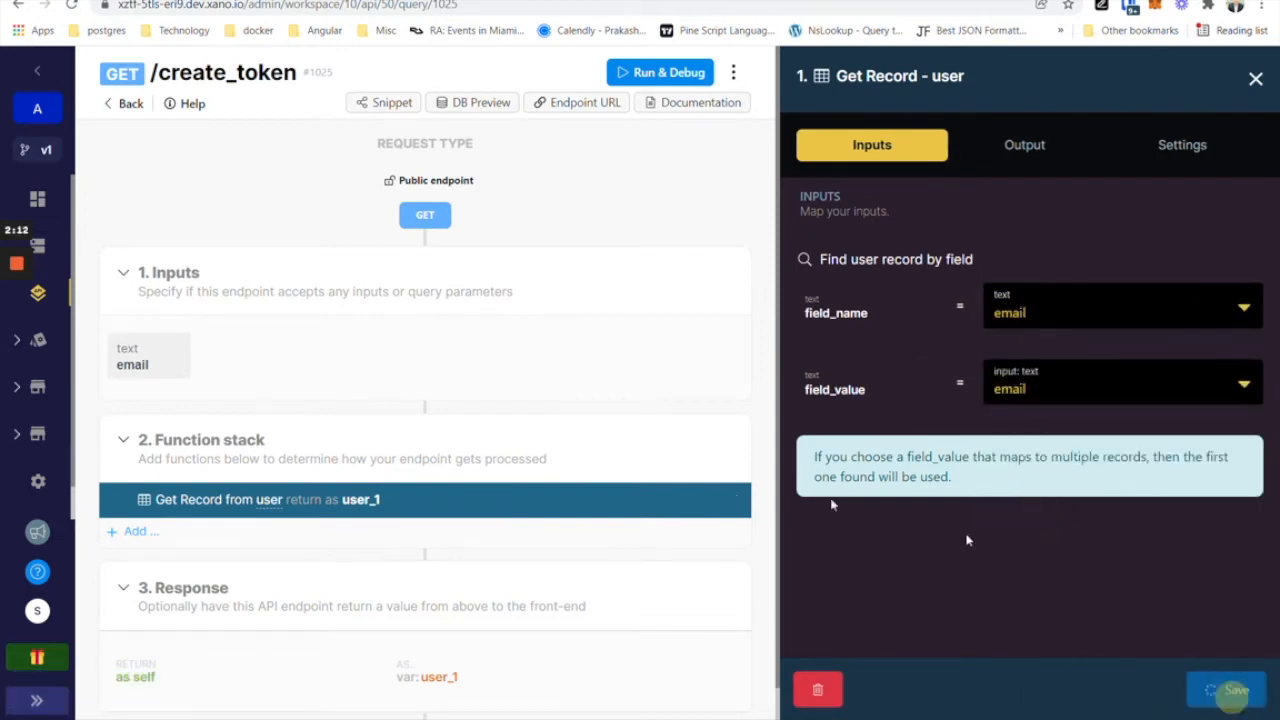
click(288, 530)
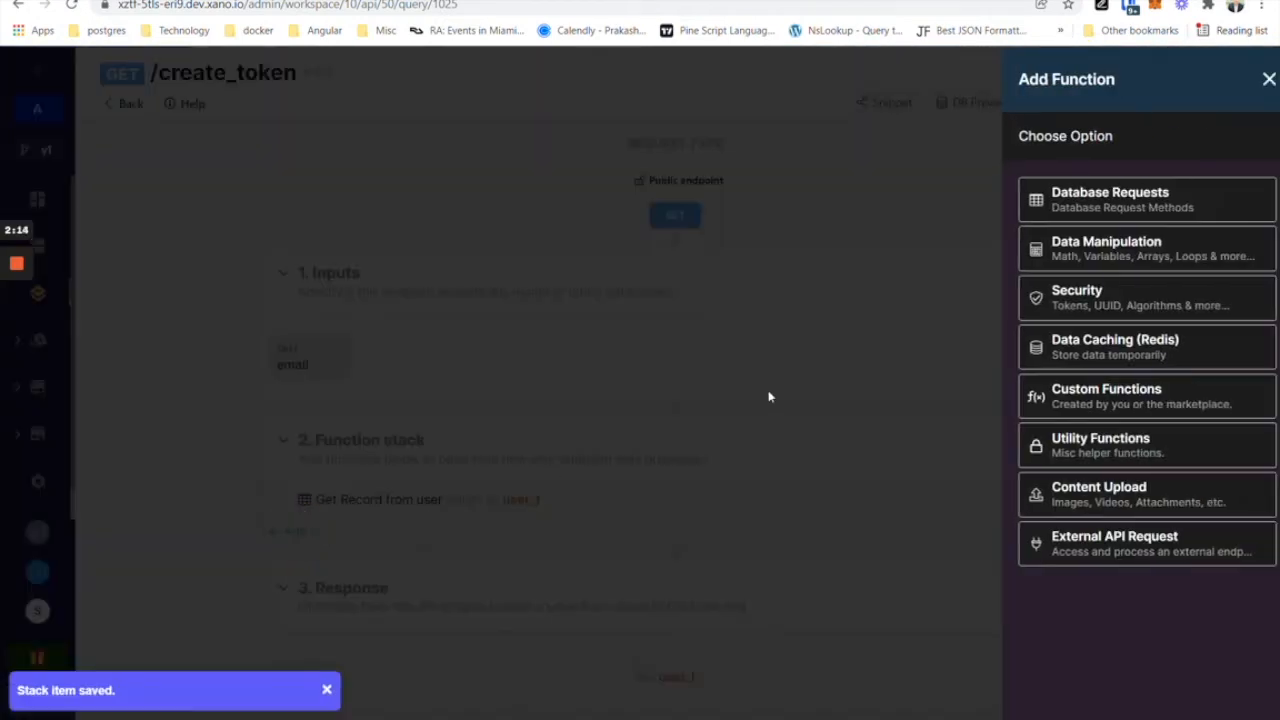
click(1080, 297)
Add a Create Authentication Token step whose id is user_1.id.
click(1091, 252)
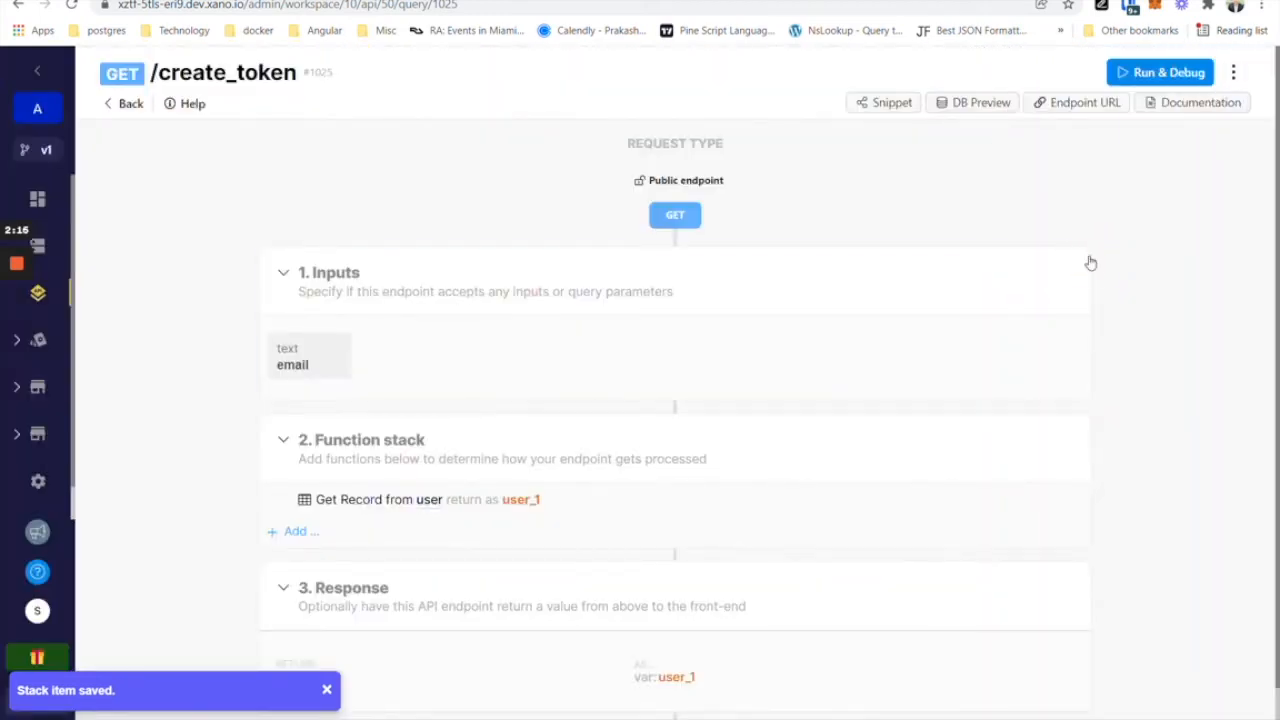
click(1030, 280)
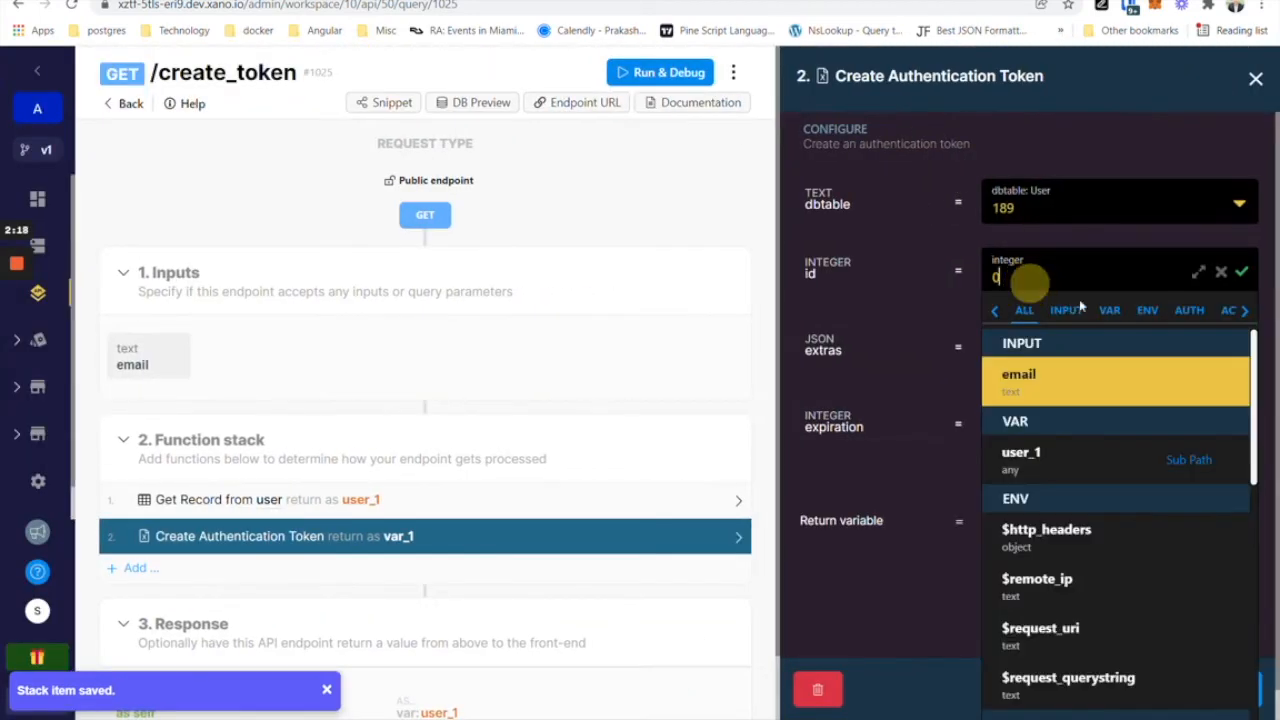
click(1021, 455)
click(1077, 259)
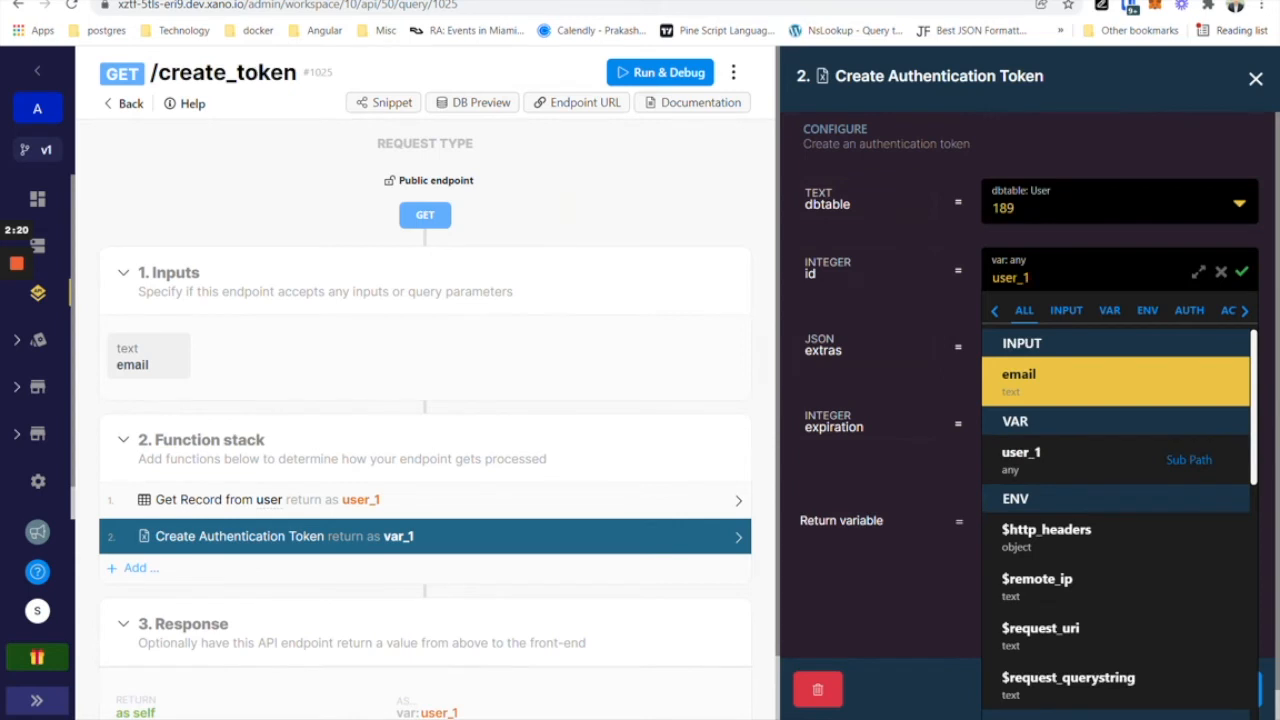
text(.id)
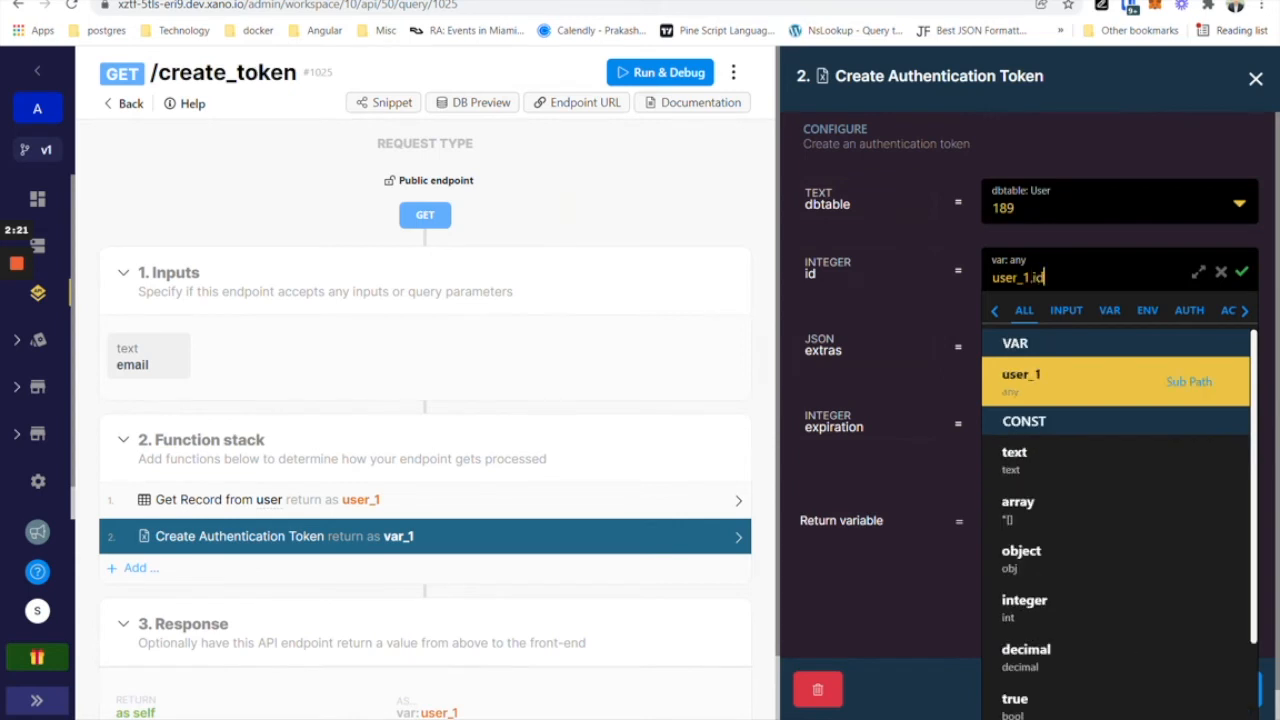
click(1093, 383)
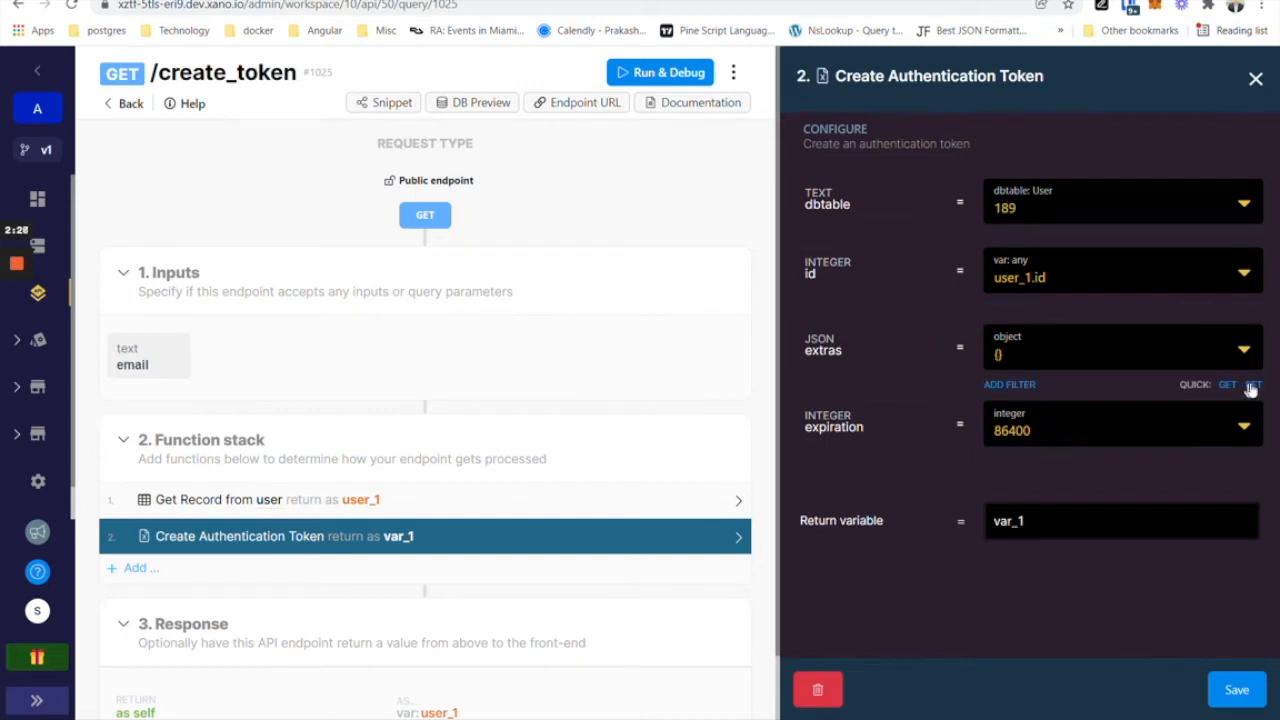
click(1253, 383)
Add a set filter on the token extras with path role and value admin.
click(1008, 421)
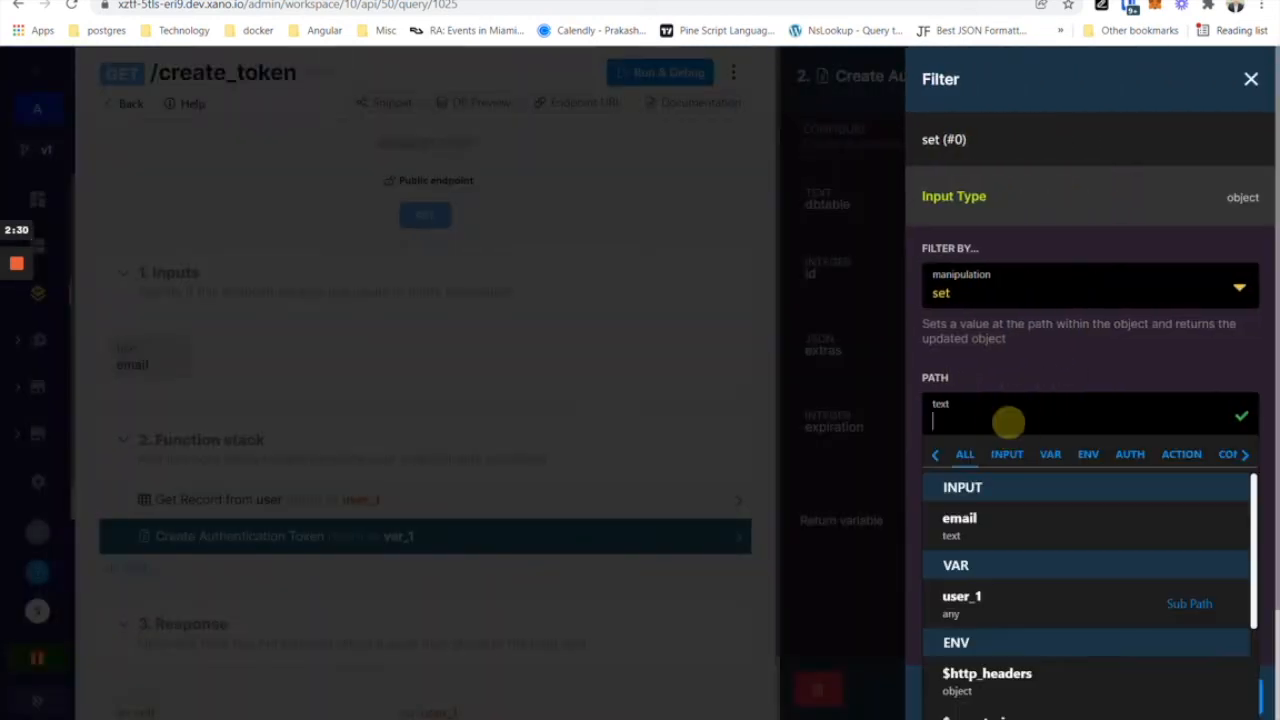
text(ole)
key(BackSpace)
key(BackSpace)
key(BackSpace)
text(role)
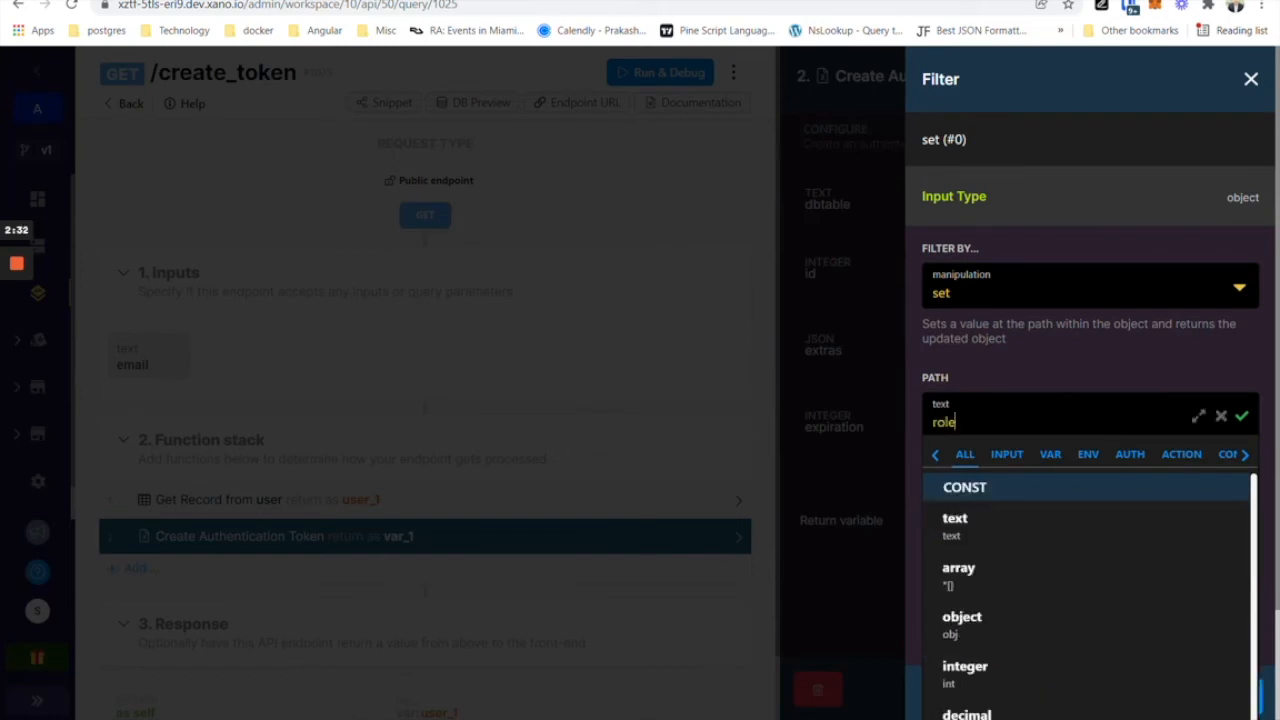
click(1015, 358)
click(982, 518)
text(admin)
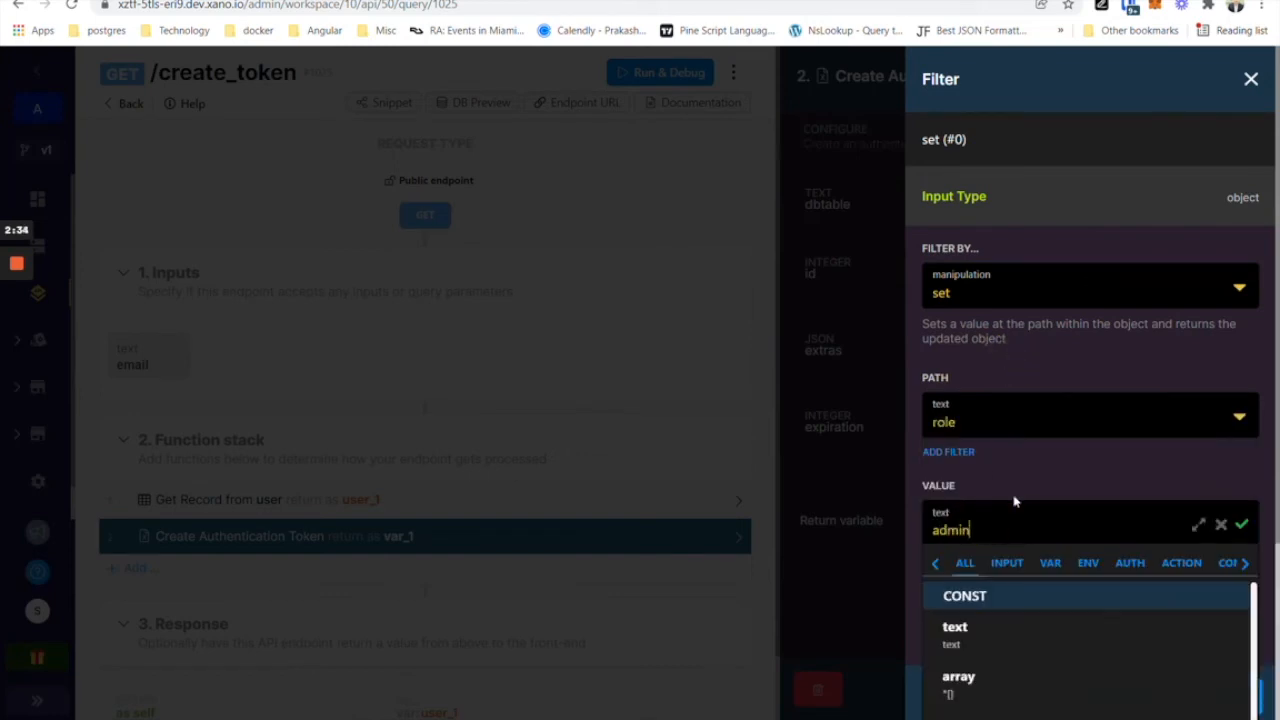
click(1062, 447)
click(1200, 696)
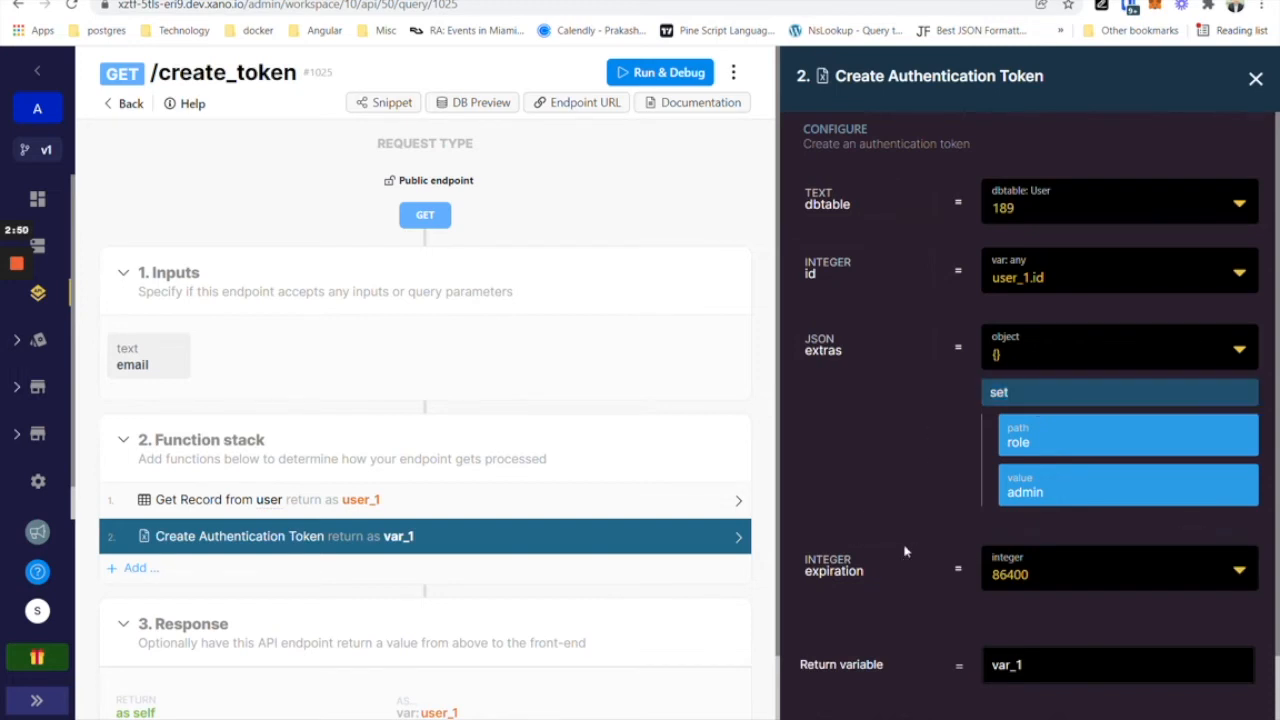
Rename the token step's return variable to token and save the step.
click(1071, 666)
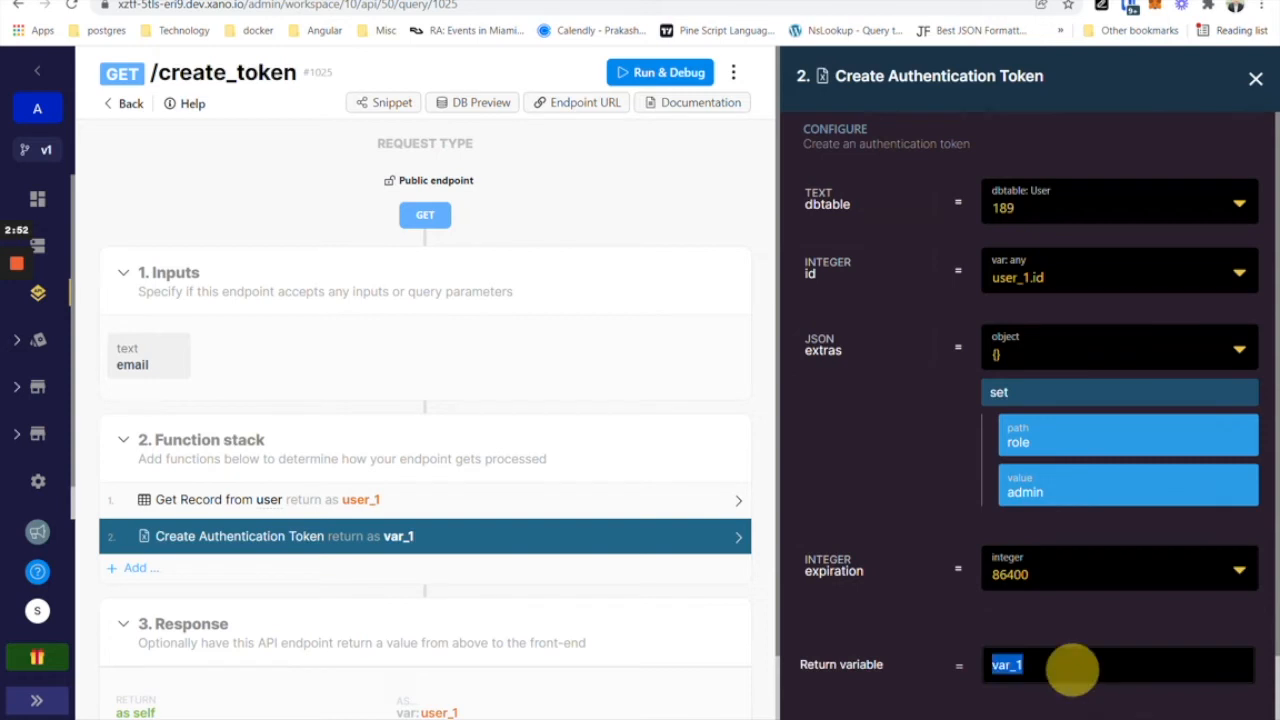
text(token)
scroll(1031, 489, down, 1)
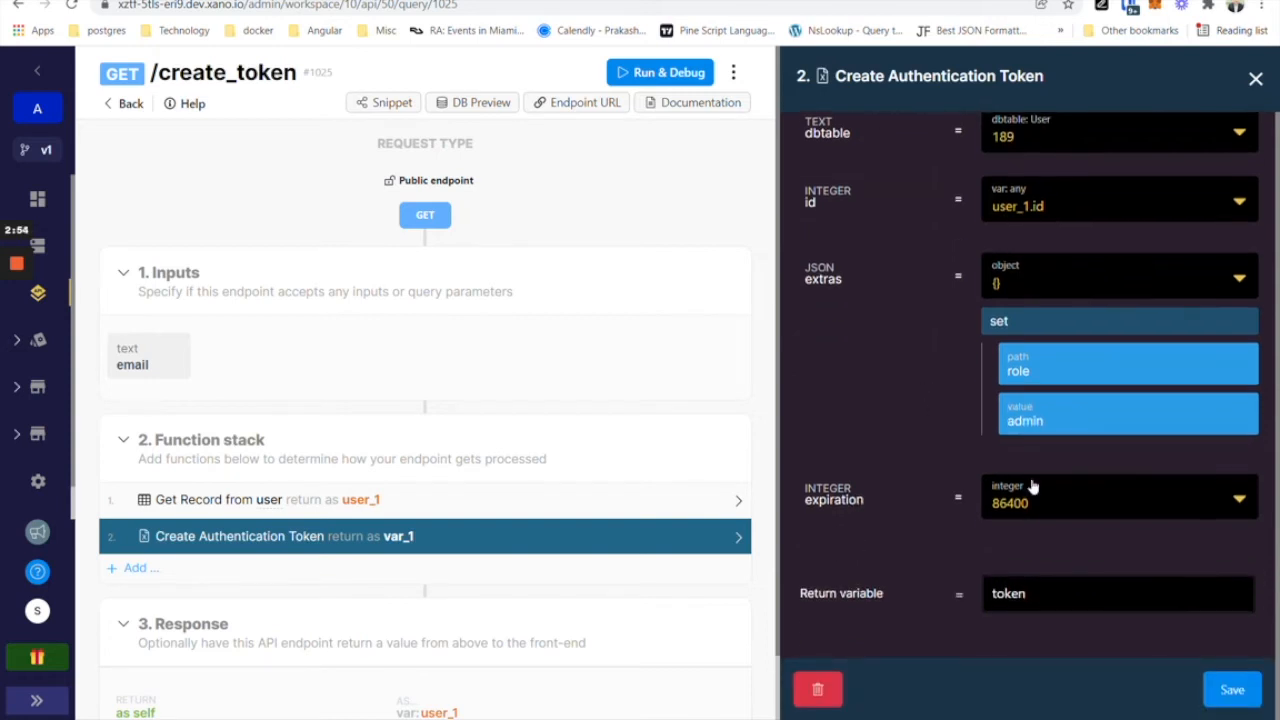
click(1238, 689)
Change the /create_token response to return token instead of user_1.
scroll(620, 580, down, 1)
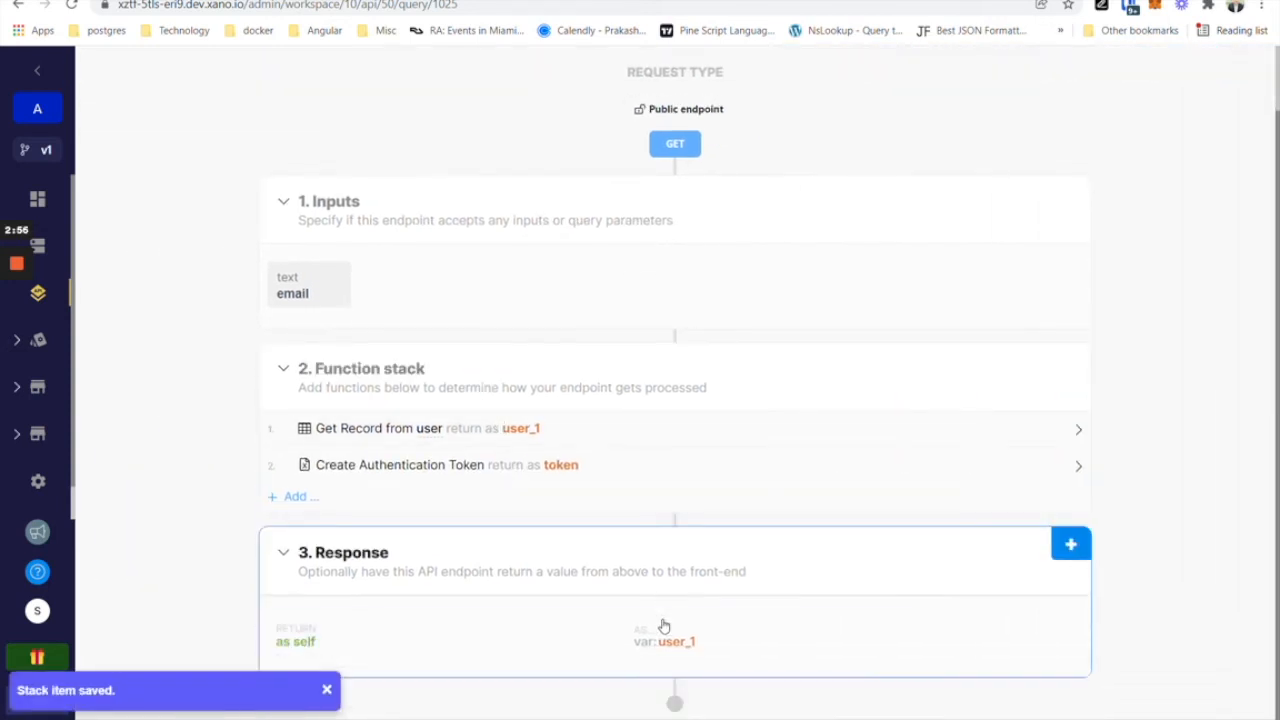
click(651, 634)
click(965, 218)
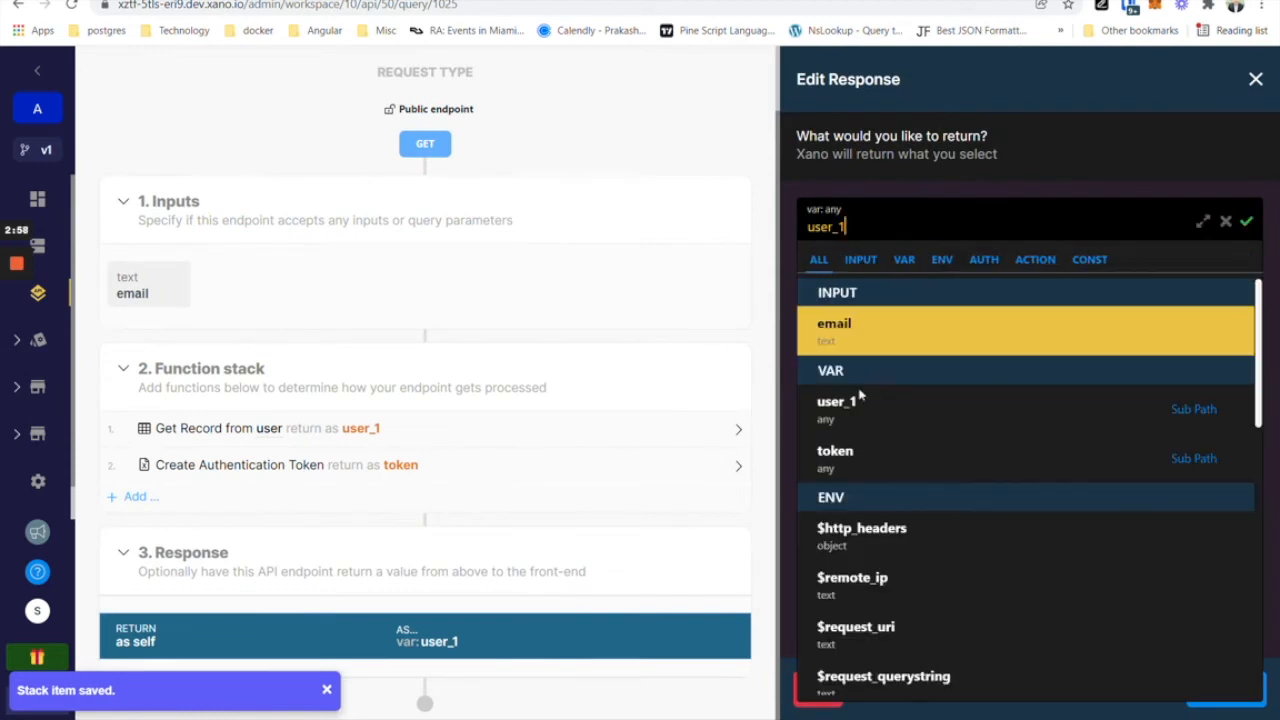
click(906, 463)
click(1228, 688)
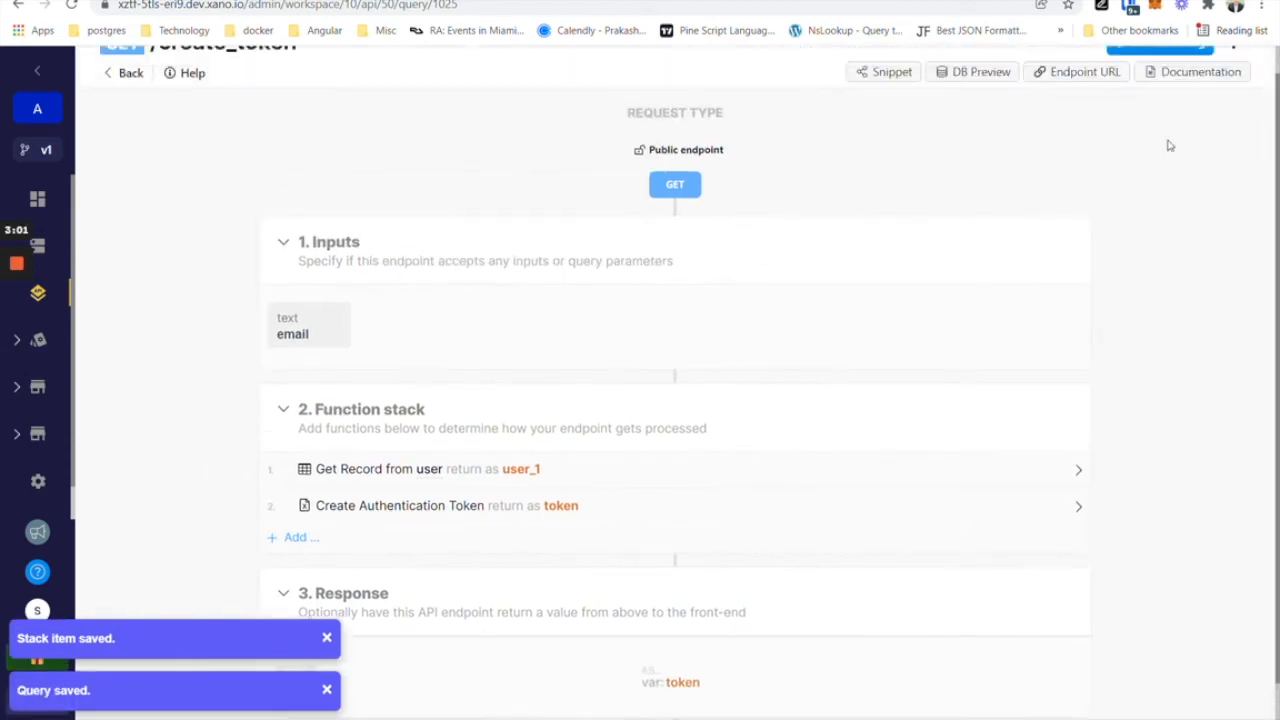
click(1157, 72)
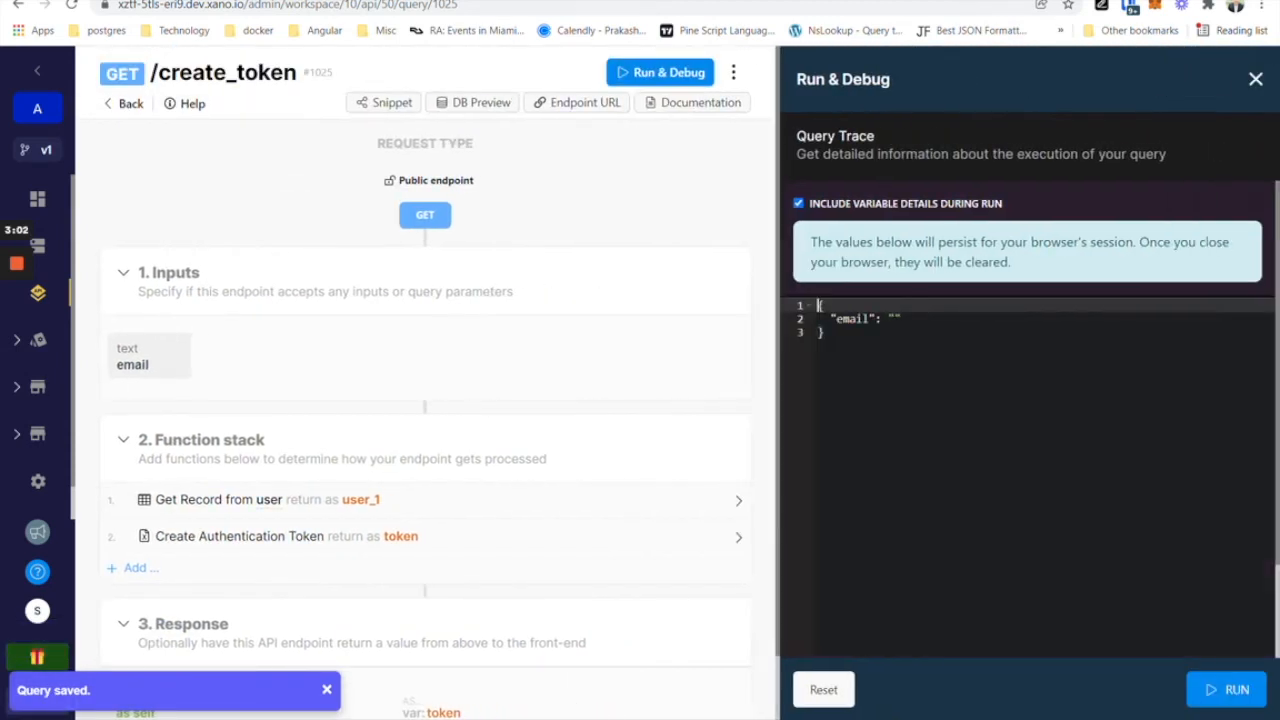
click(895, 318)
text("a@email.com)
click(1211, 704)
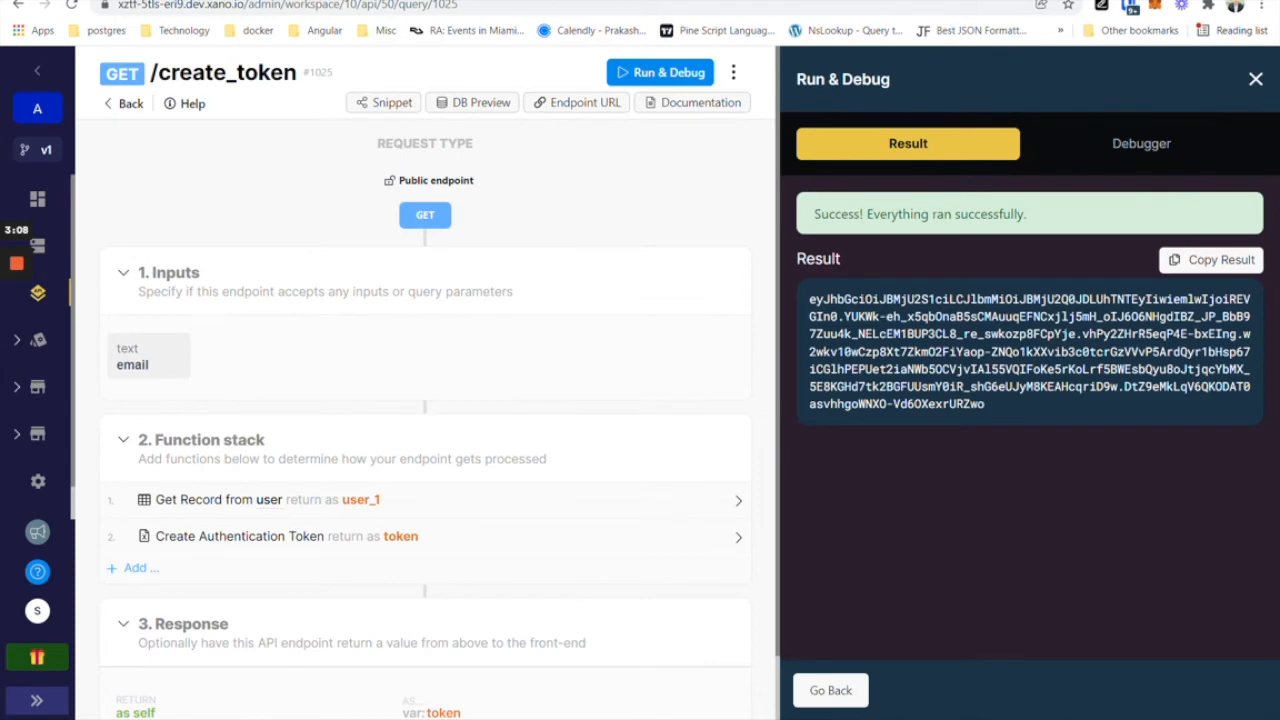
drag(1040, 414, 805, 295)
key(ctrl+c)
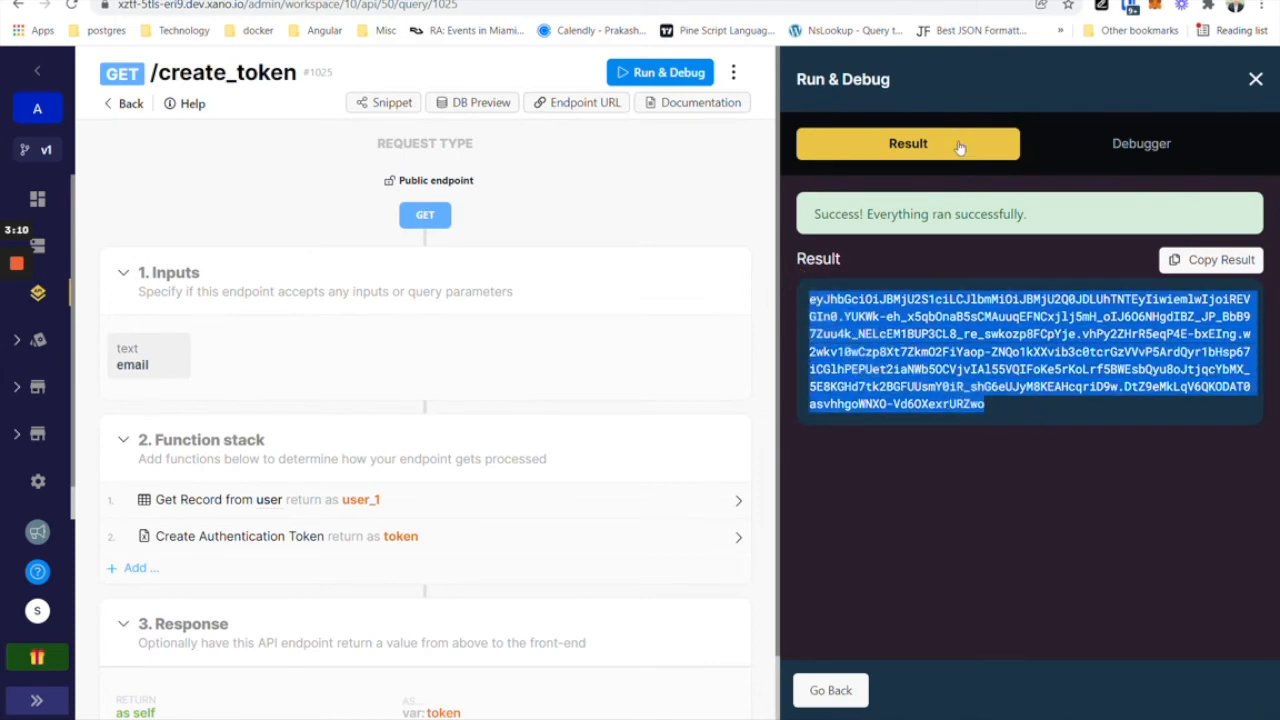
click(600, 1)
click(294, 259)
key(ctrl+v)
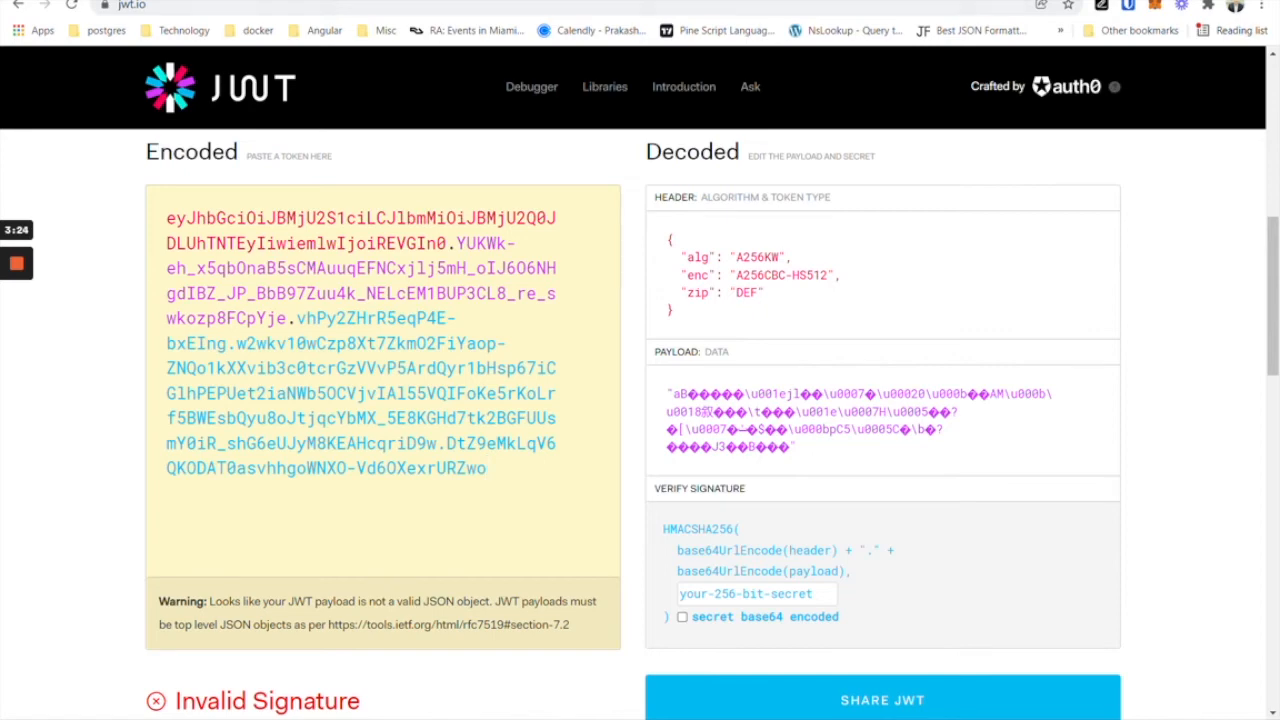
Review the decoded A256KW / A256CBC-HS512 header, then return to the Xano tab.
click(850, 0)
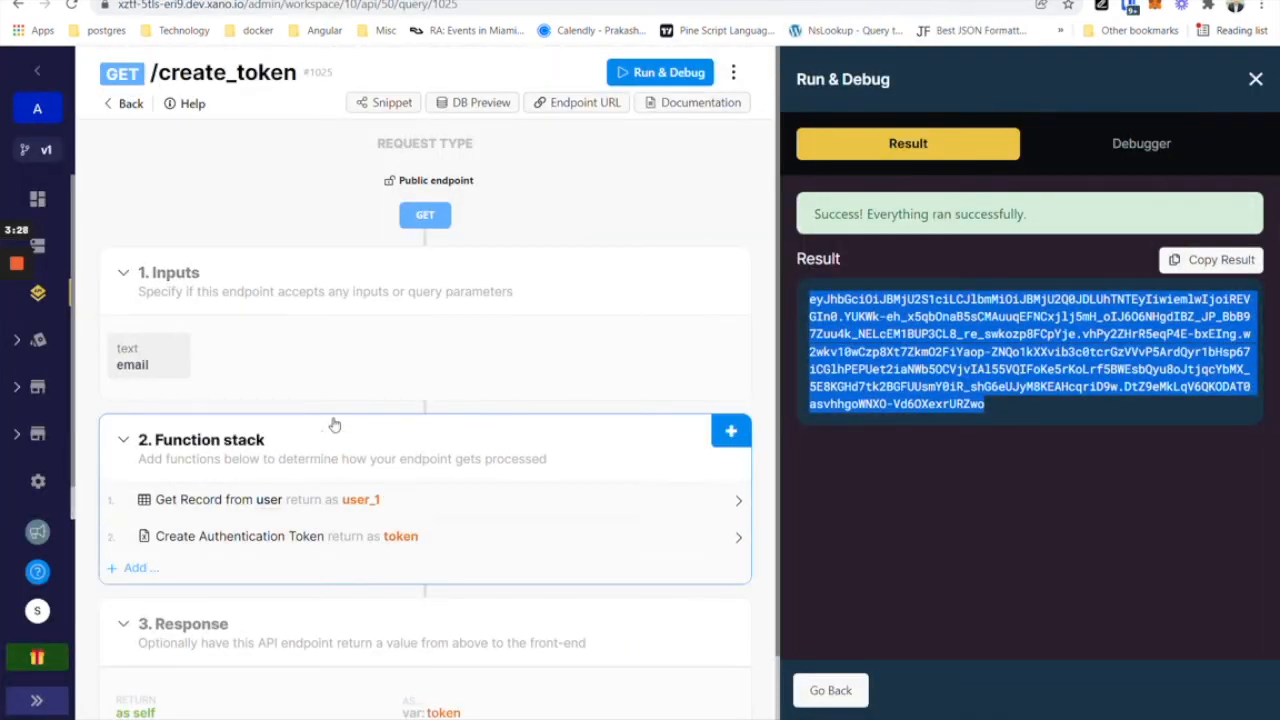
Create a new GET endpoint named my_special_endpoint in the Default API group.
click(128, 103)
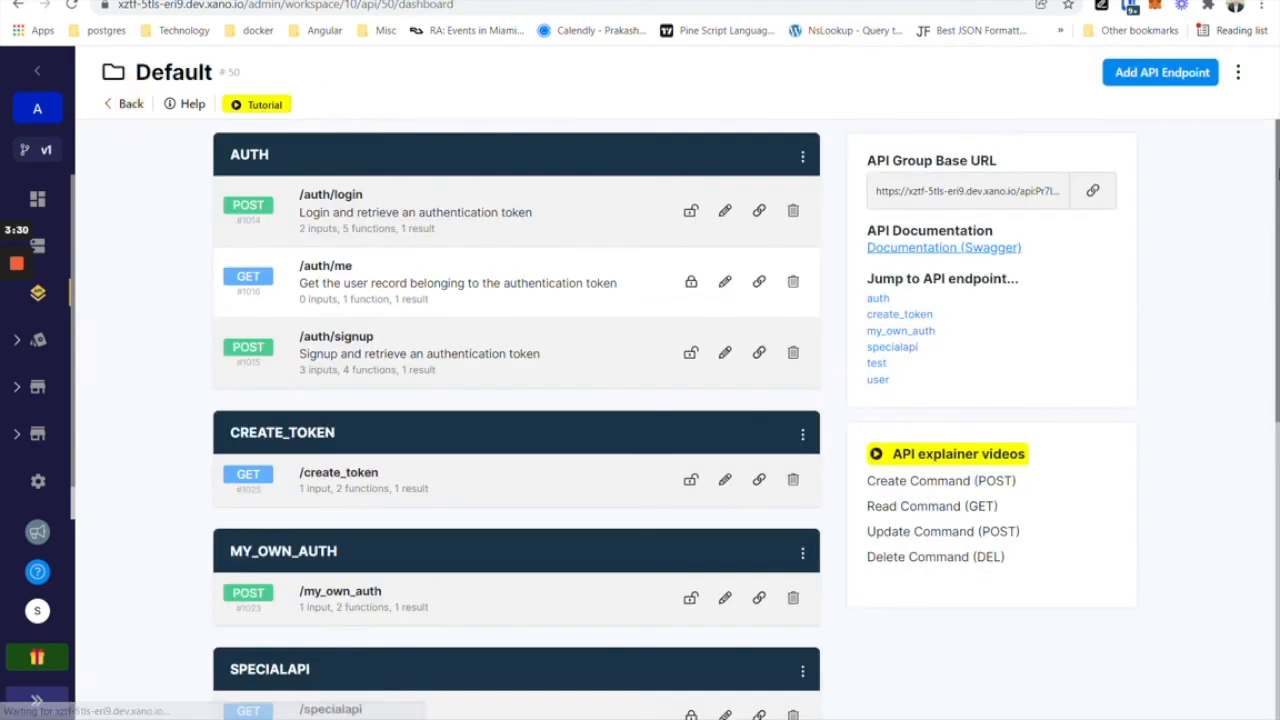
click(1157, 70)
text(my_special_endpoint)
key(Return)
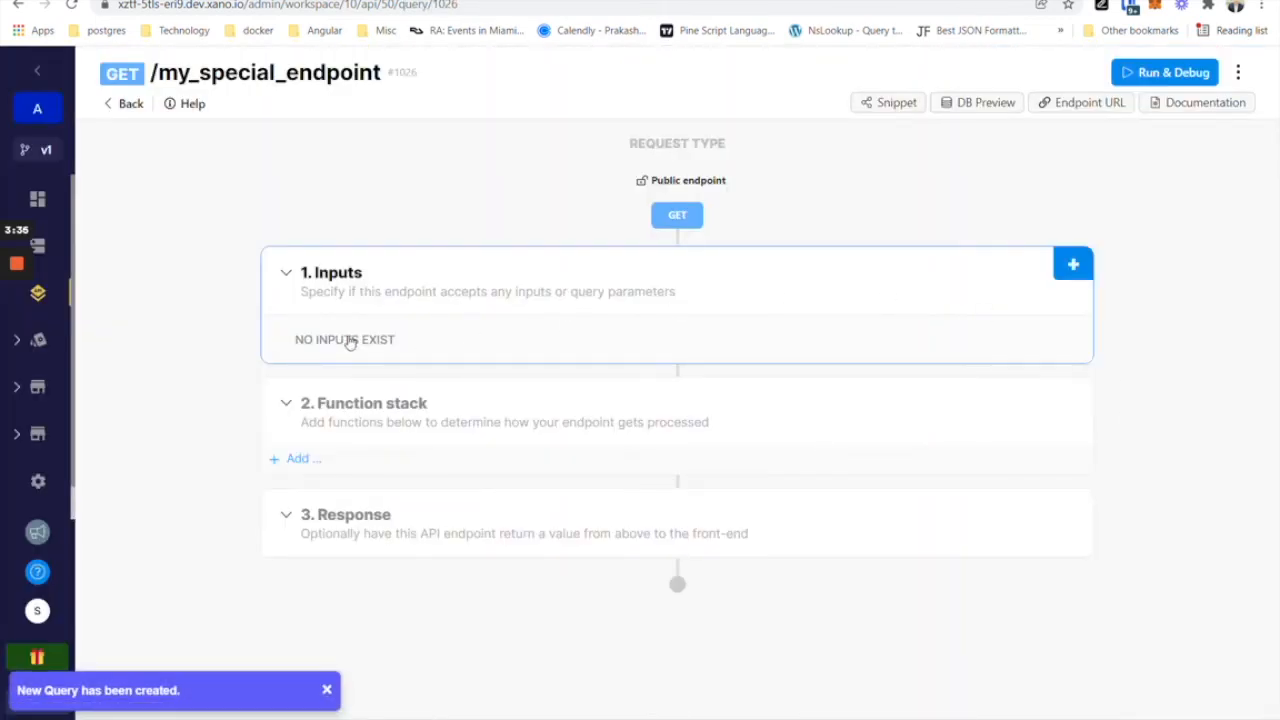
Add a Generate Random Number step from the Security functions to the stack.
click(296, 460)
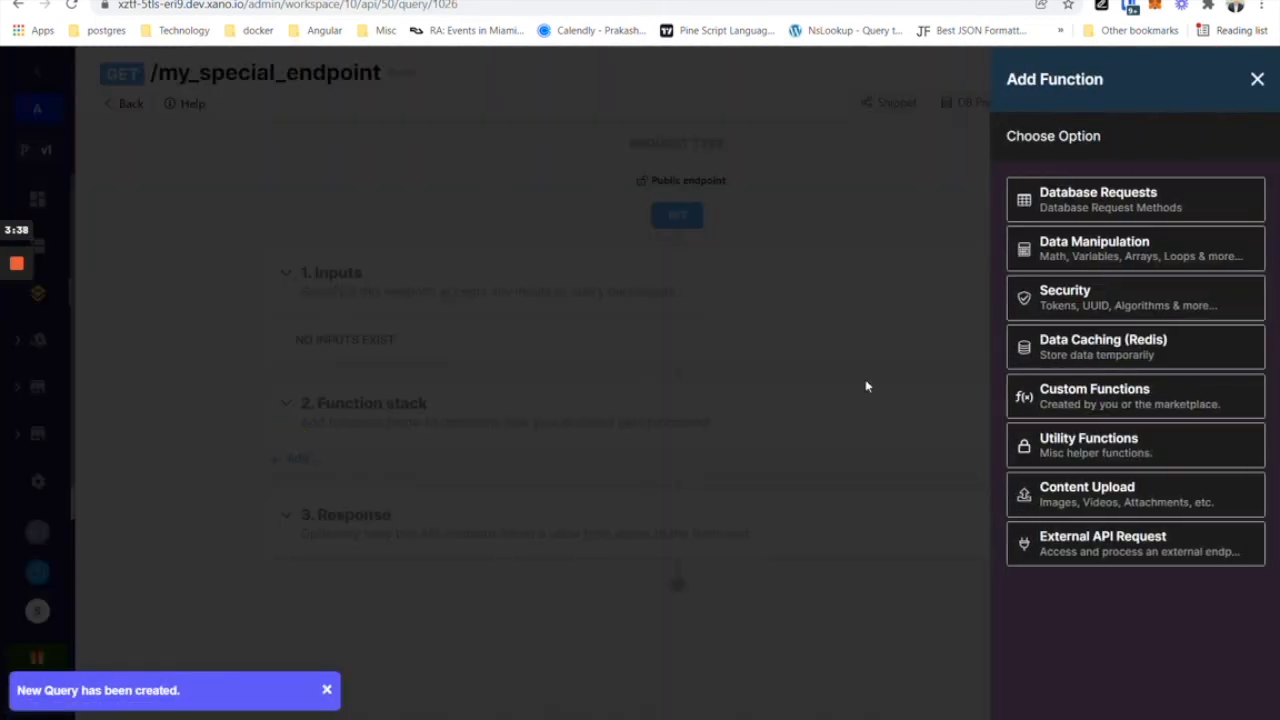
click(1130, 247)
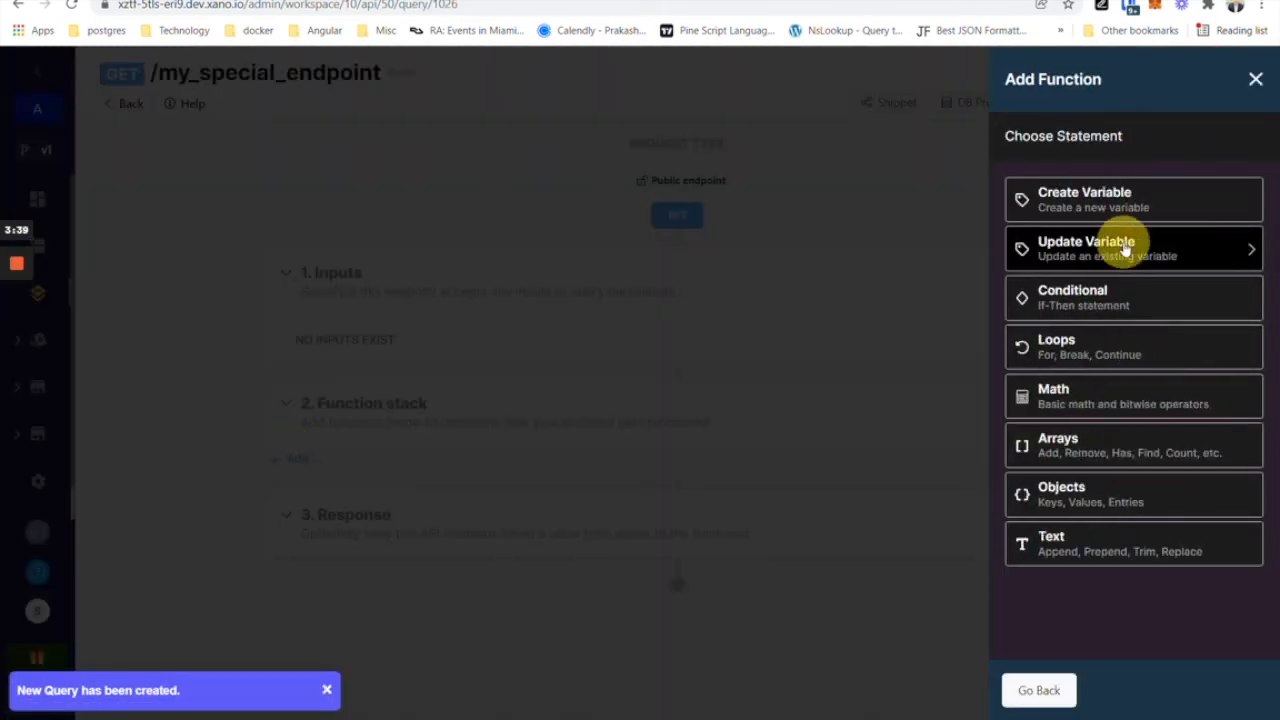
click(1039, 690)
click(1100, 304)
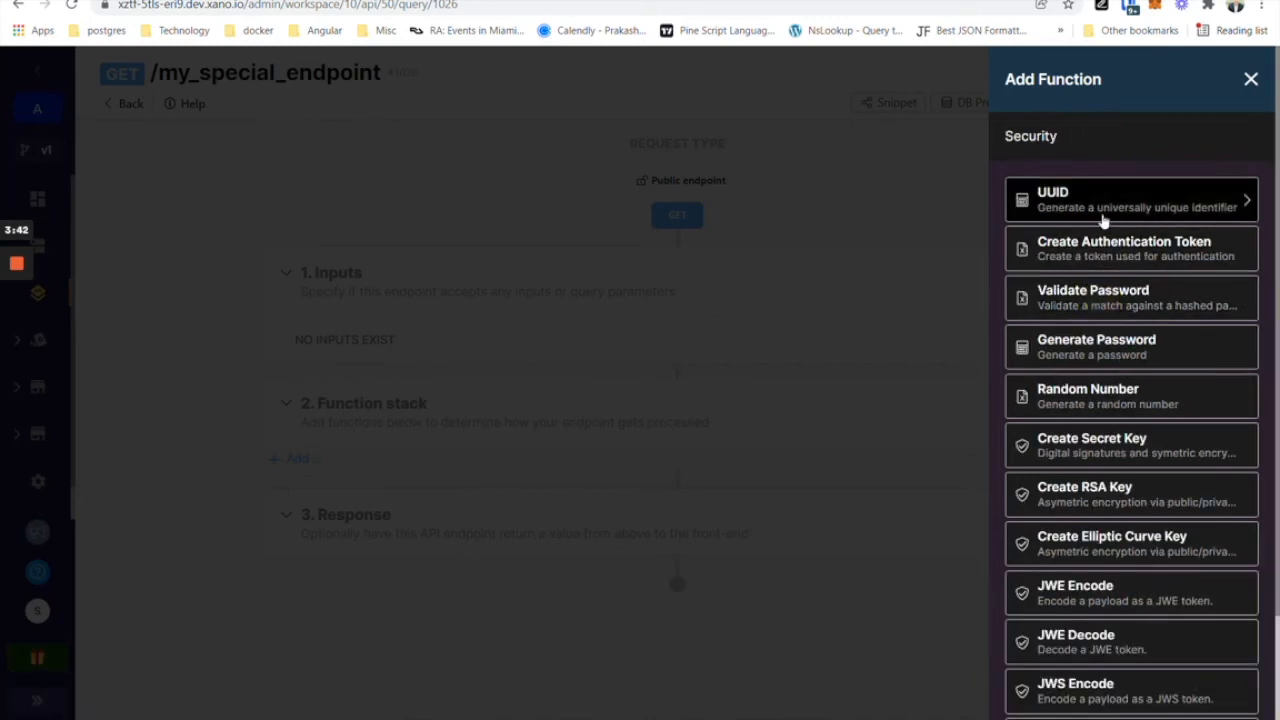
click(1115, 405)
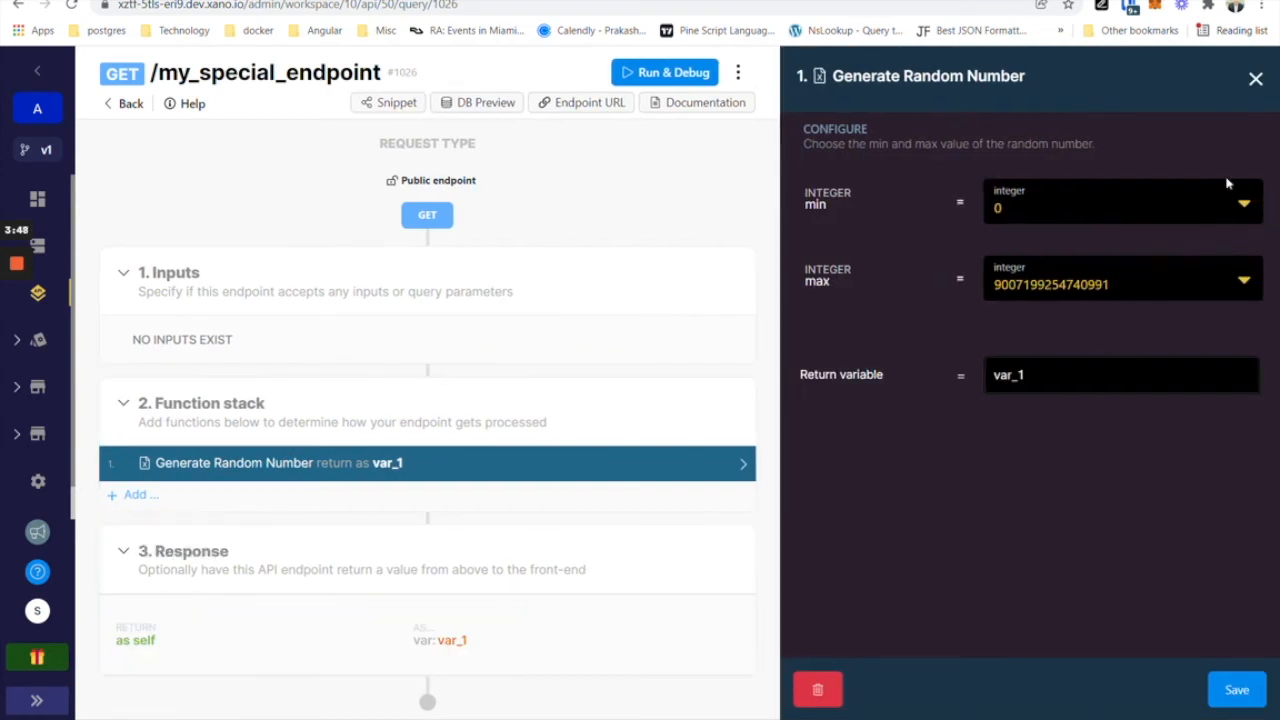
click(1256, 79)
click(688, 182)
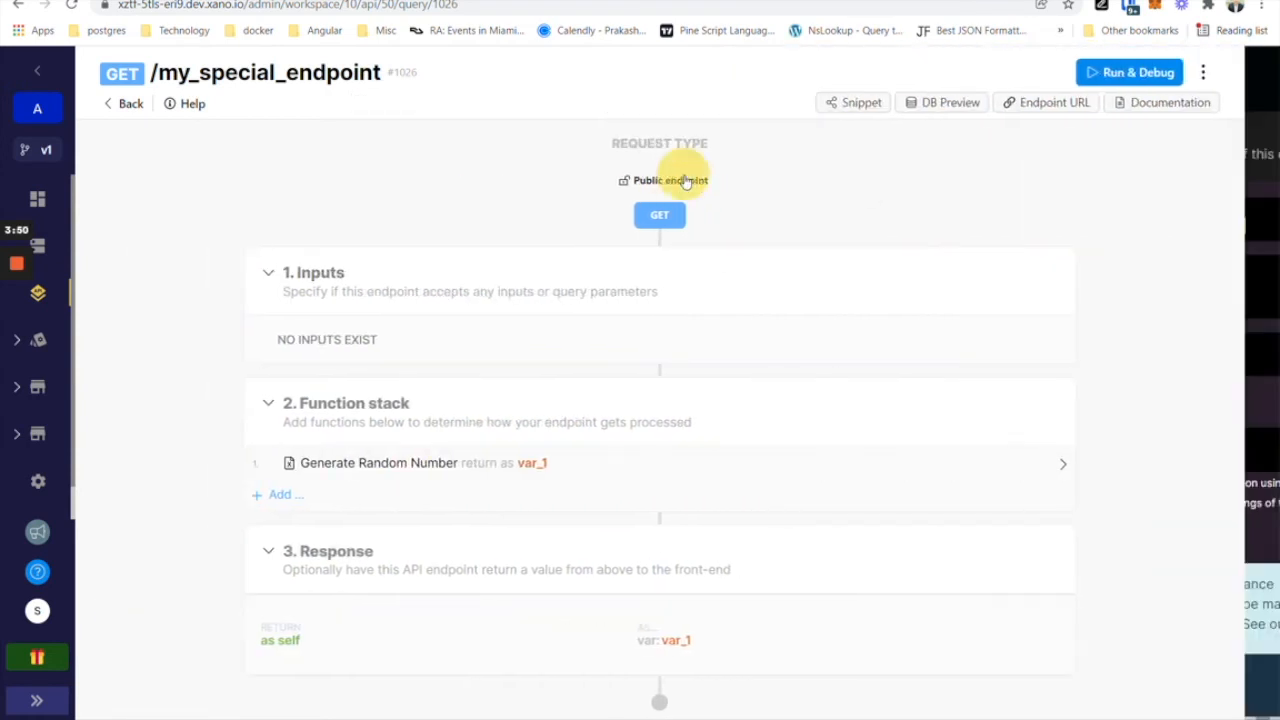
Set /my_special_endpoint's authentication to user authentication, save, and open Run & Debug.
click(1034, 456)
click(1014, 497)
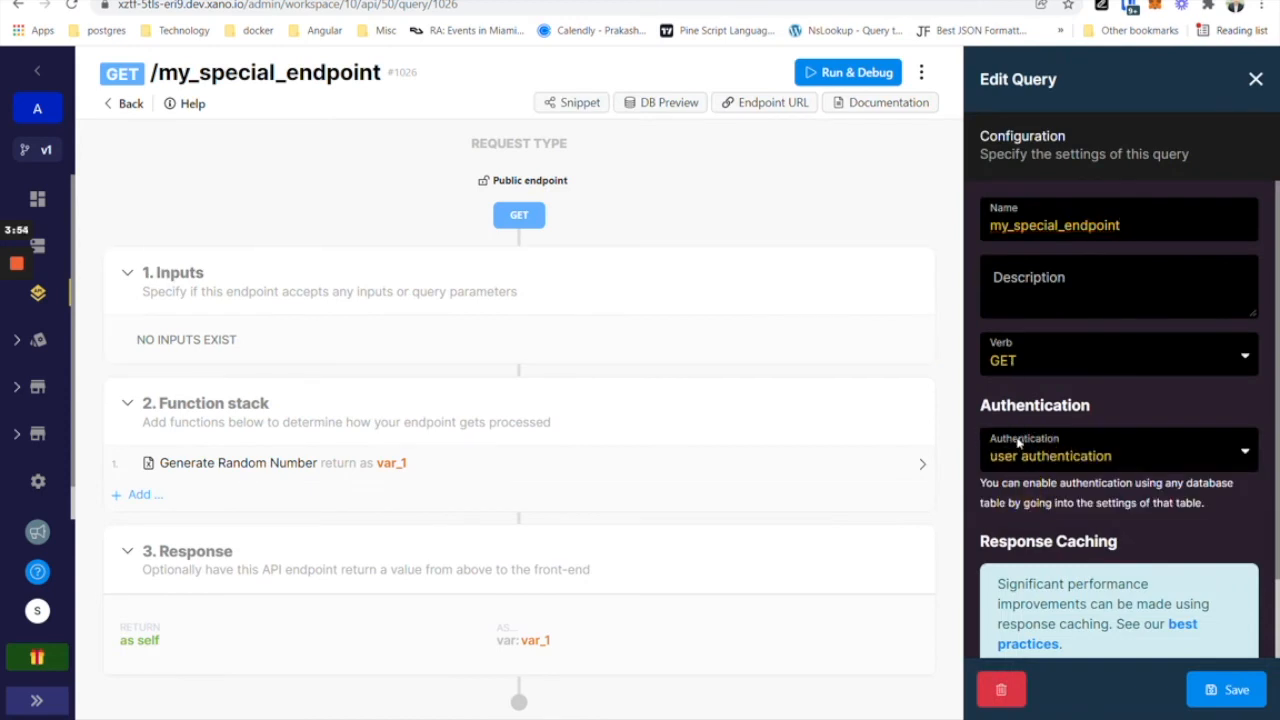
click(1231, 703)
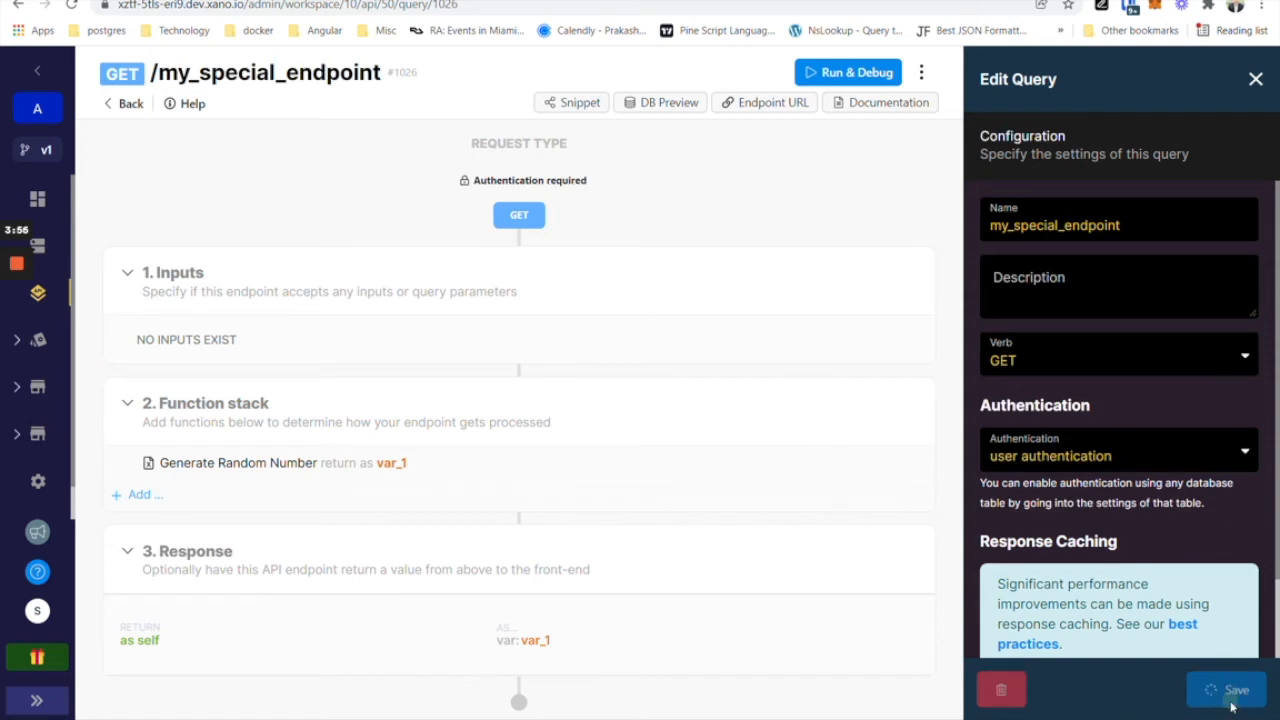
click(1175, 73)
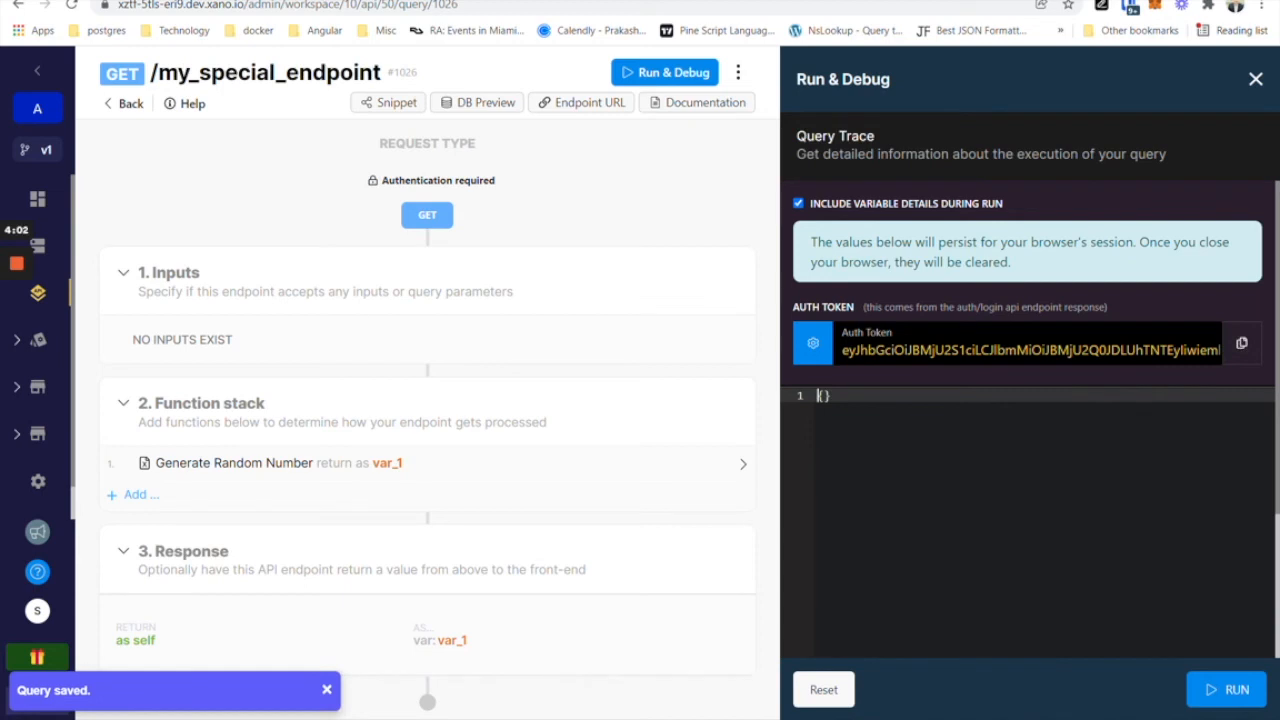
triple_click(960, 349)
key(BackSpace)
text(tessfsdfsdf)
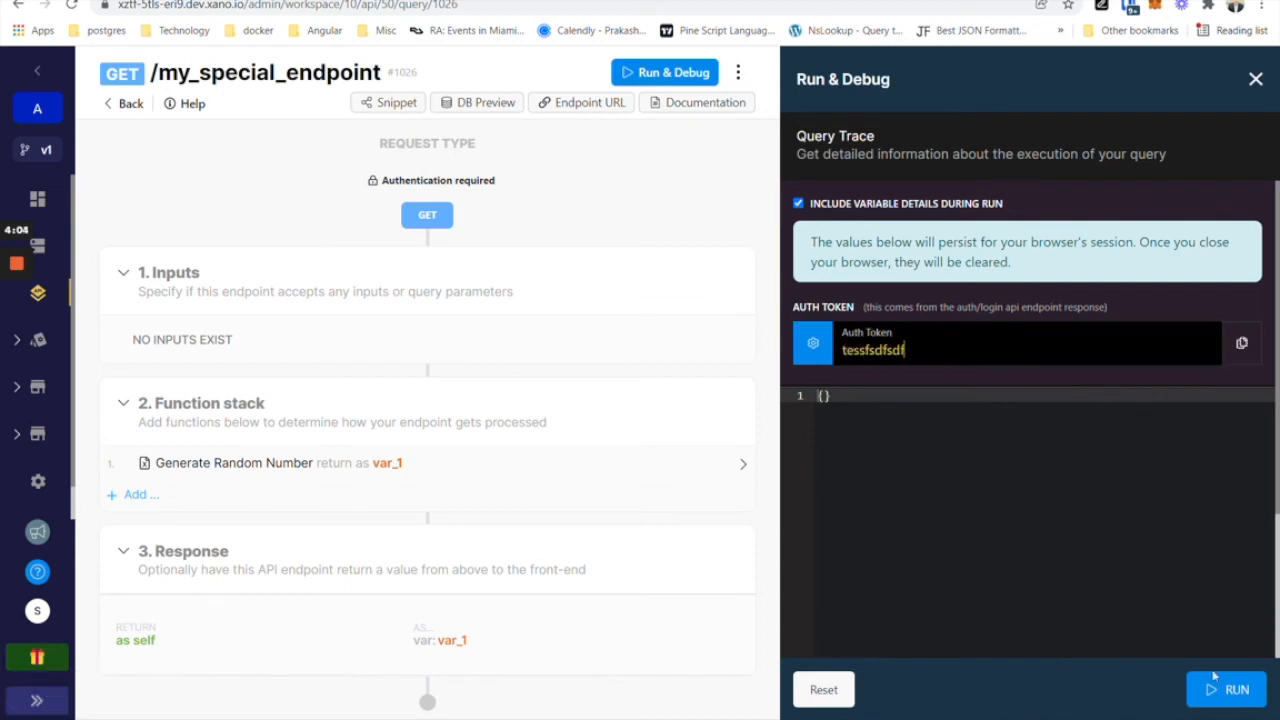
click(1214, 680)
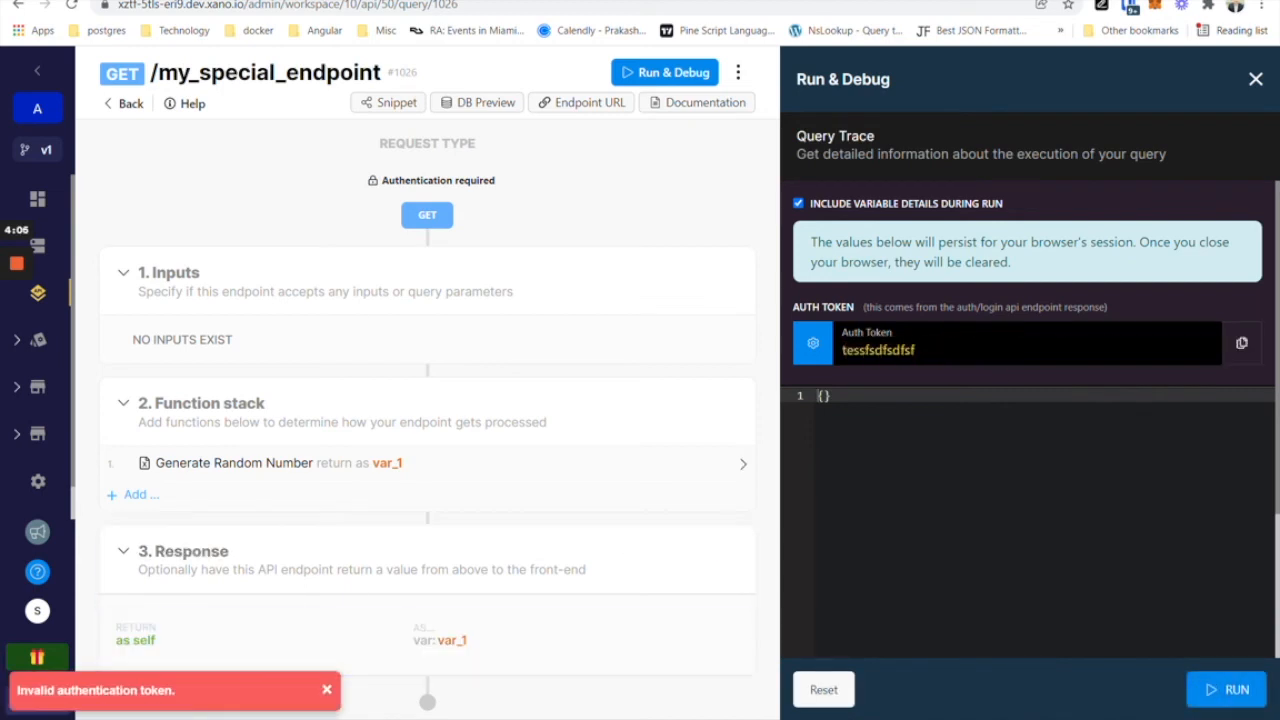
Paste the real auth token and run the endpoint twice to get random numbers.
triple_click(934, 346)
key(ctrl+v)
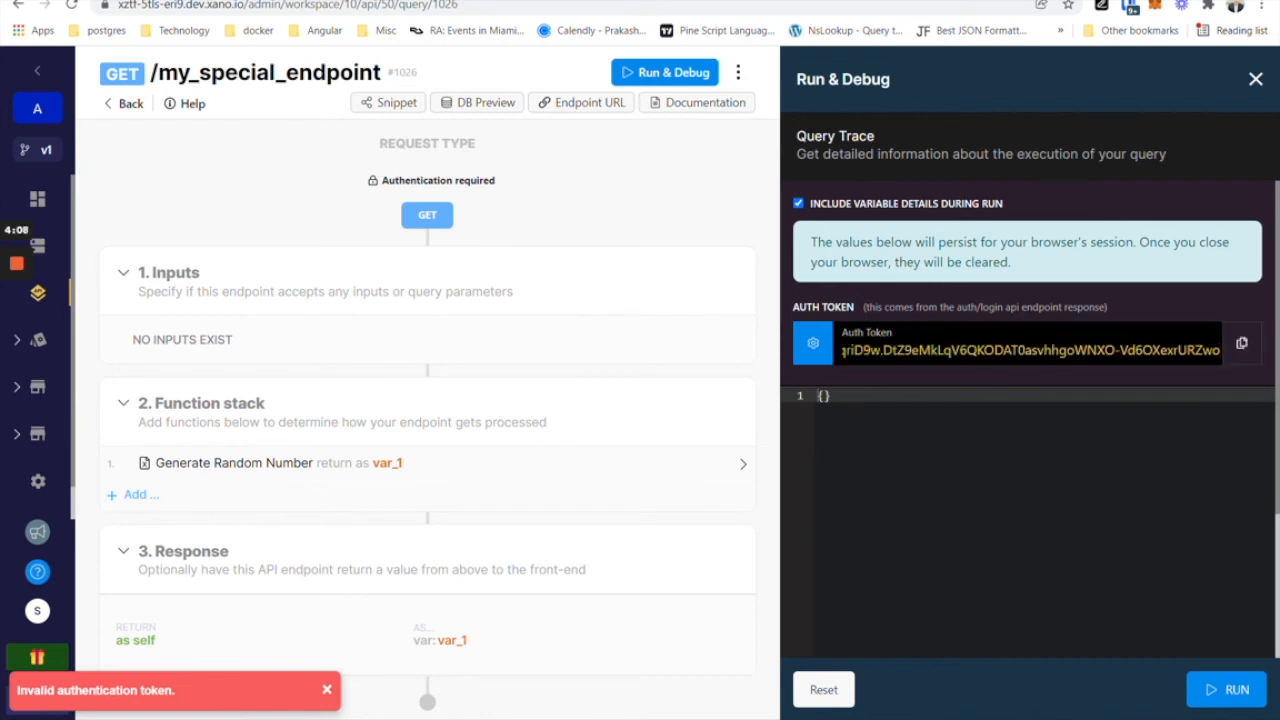
click(1238, 686)
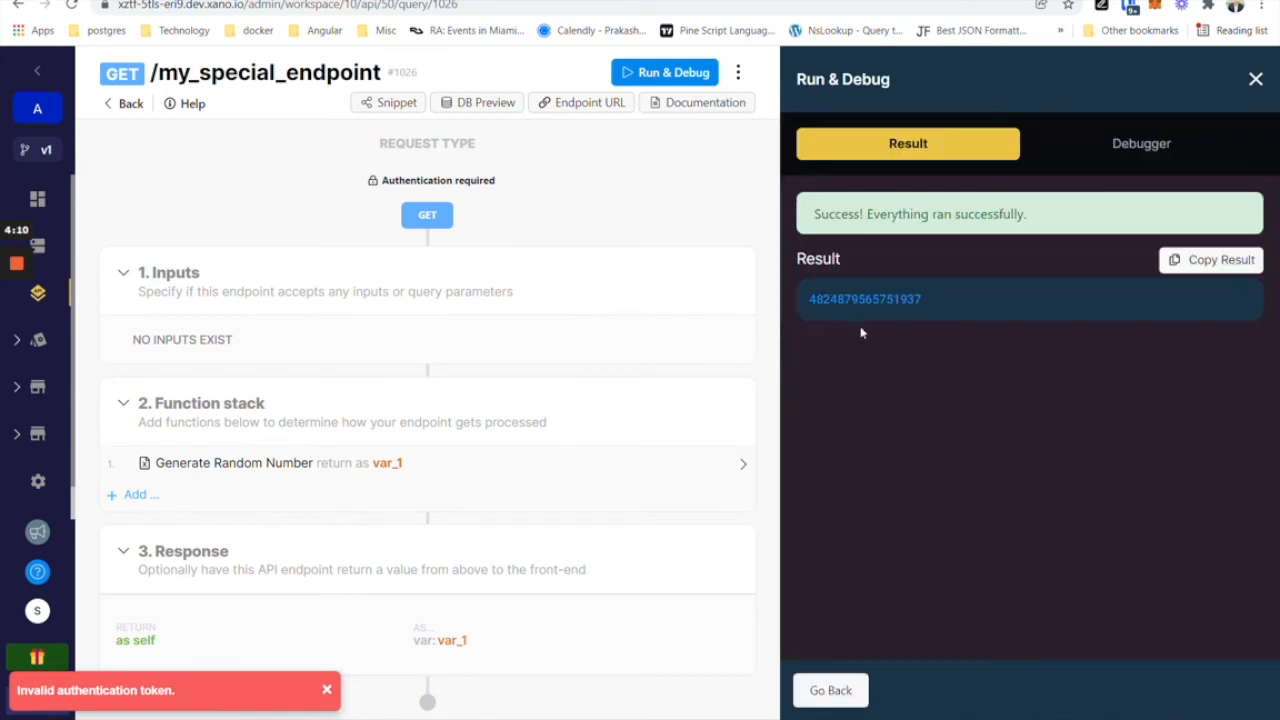
click(838, 691)
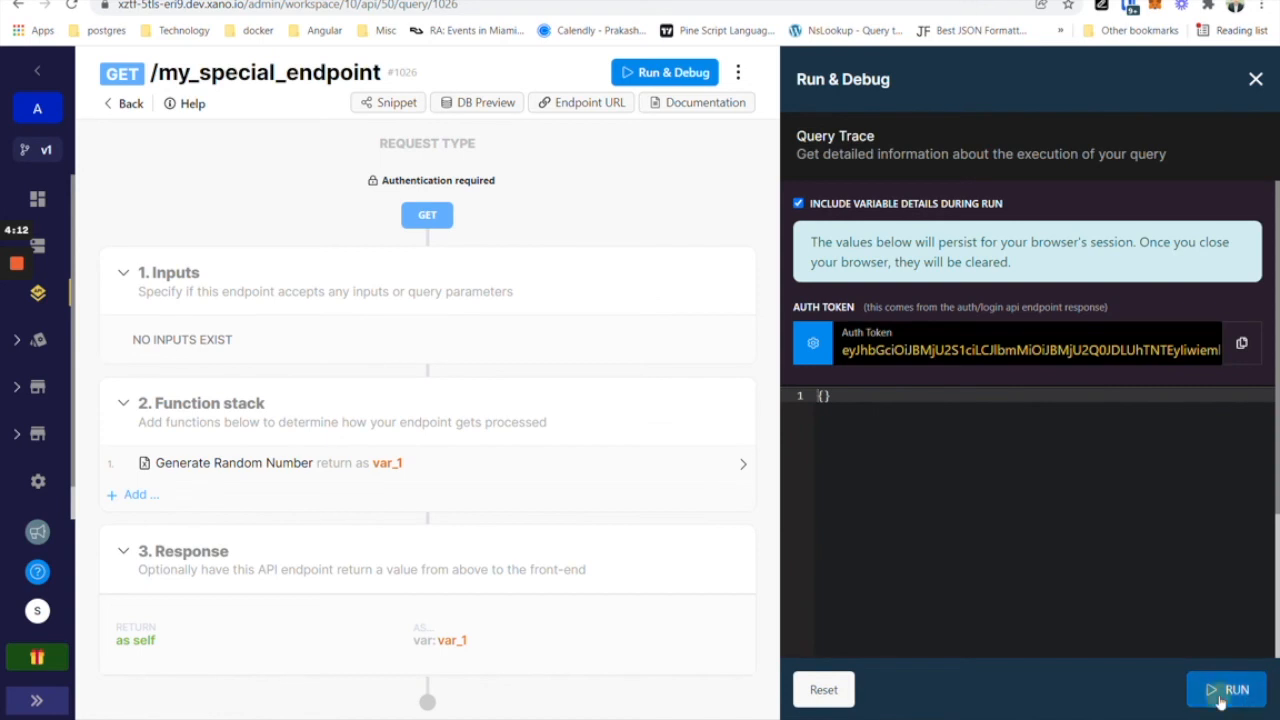
click(1225, 690)
click(805, 690)
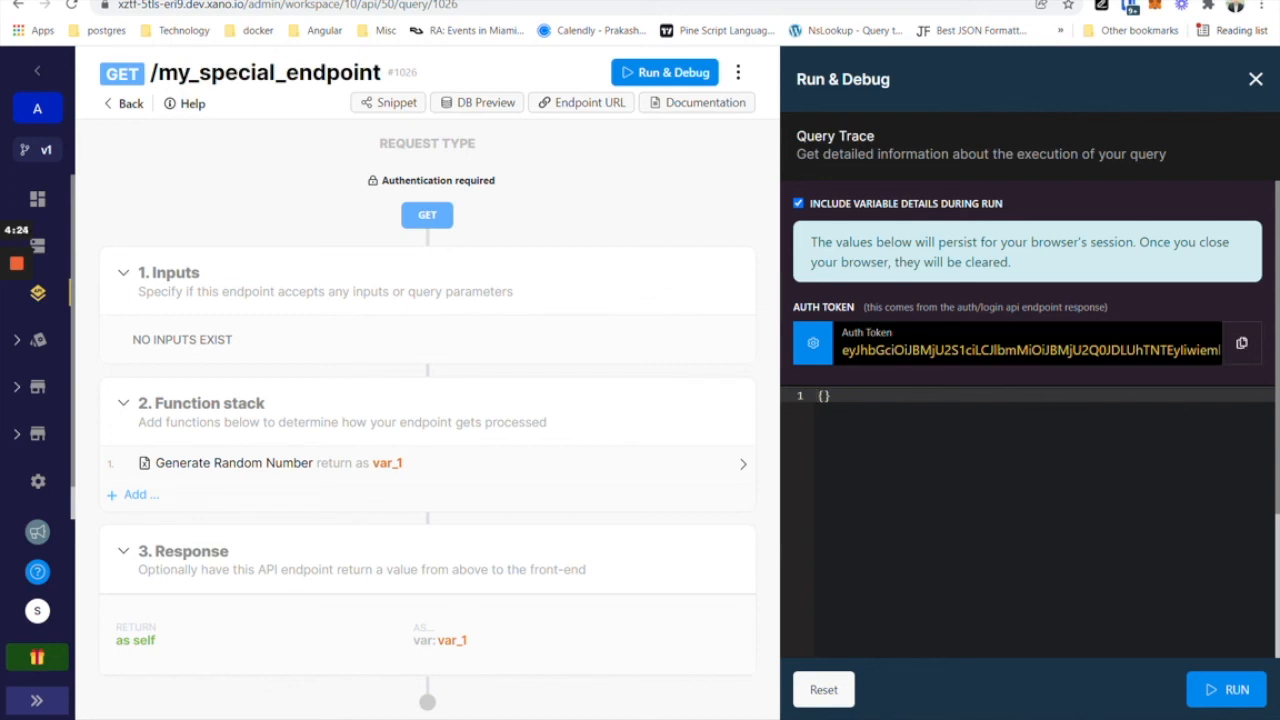
click(725, 394)
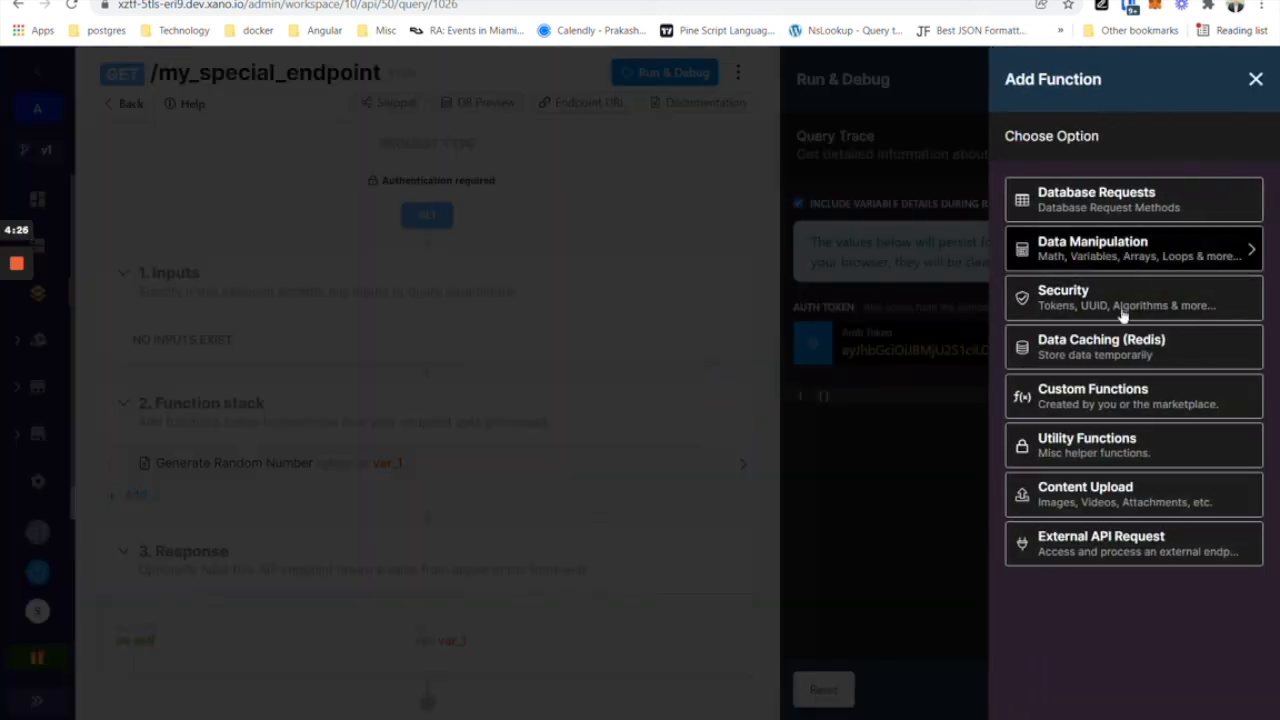
click(1074, 292)
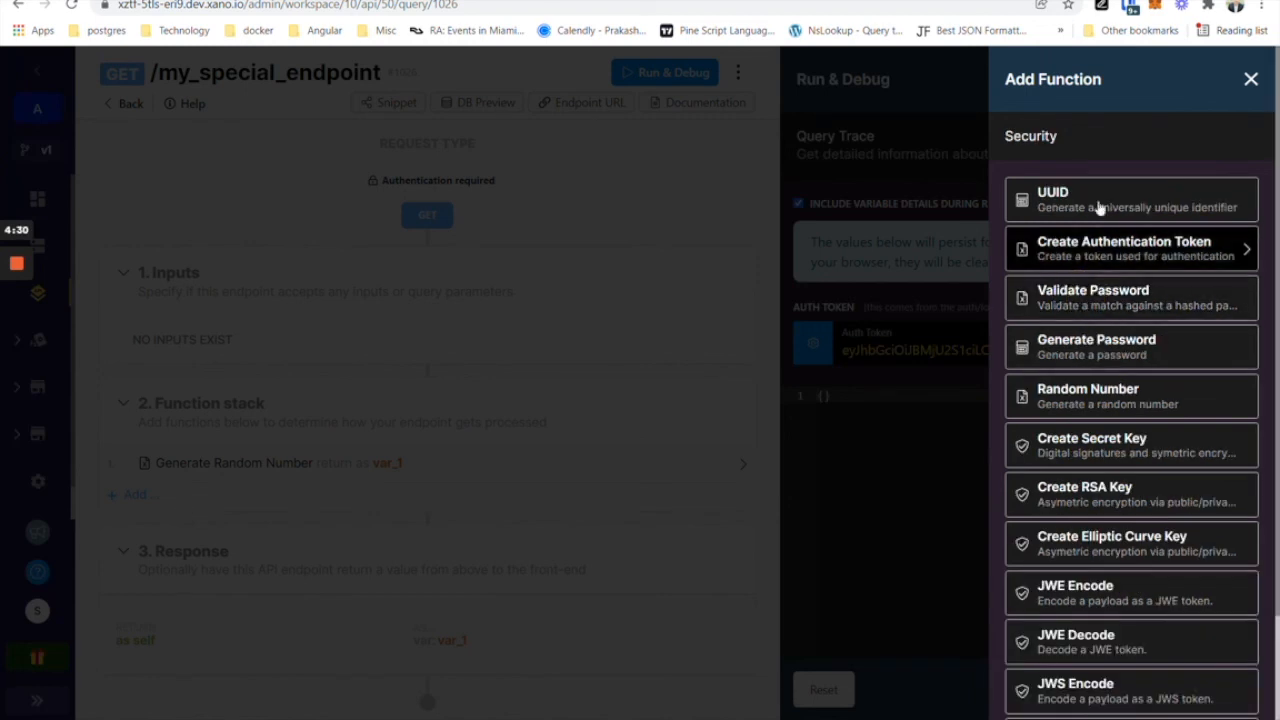
scroll(1117, 600, down, 3)
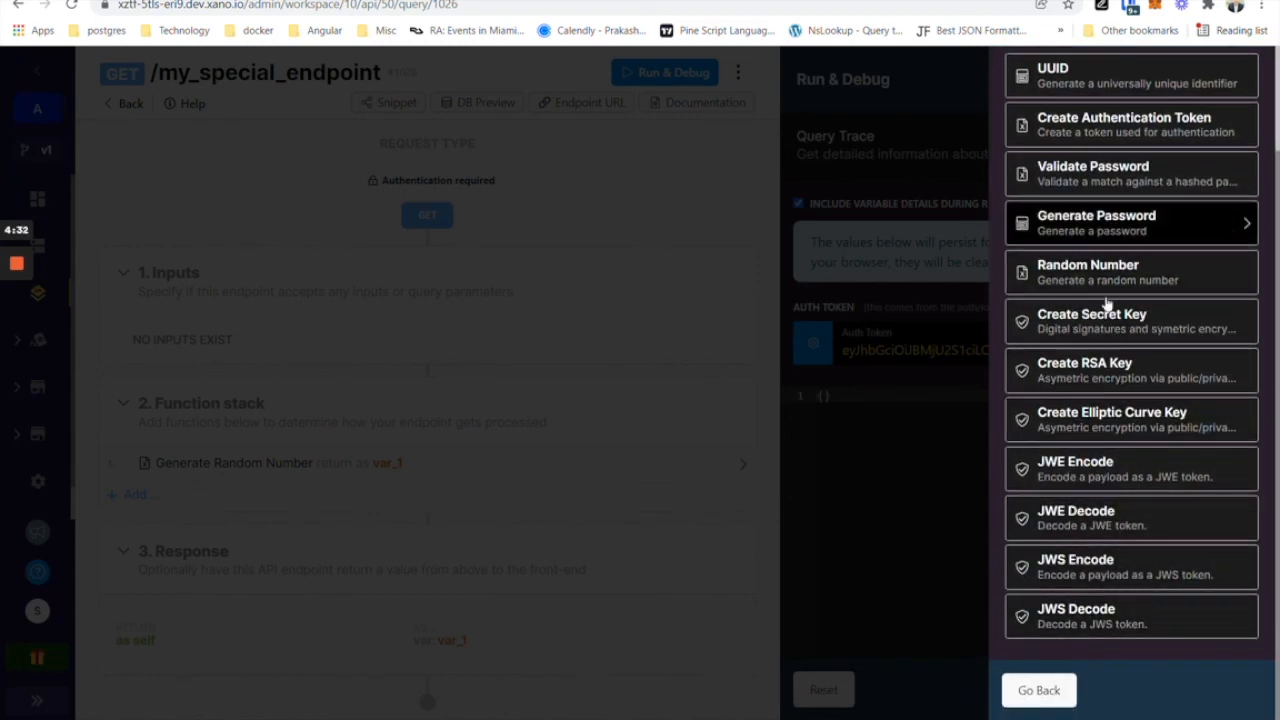
click(900, 394)
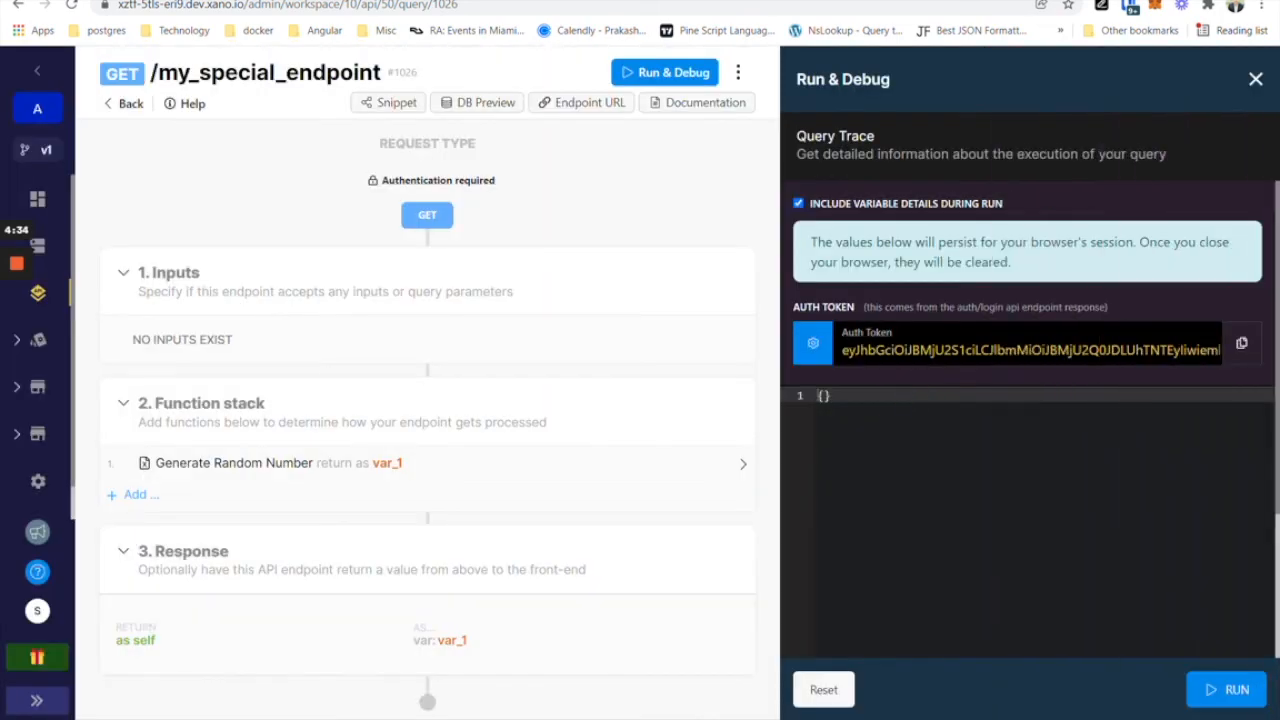